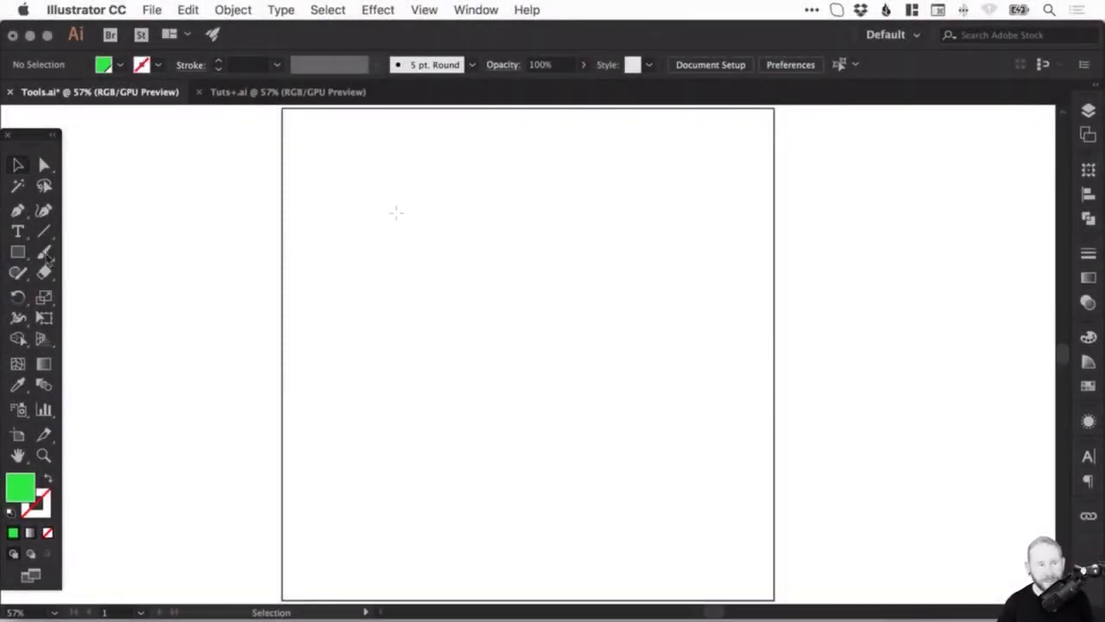
- Draw a green-filled rectangle in the upper half of the artboard and nudge it slightly right
drag(395, 212, 641, 364)
key(v)
drag(587, 263, 597, 264)
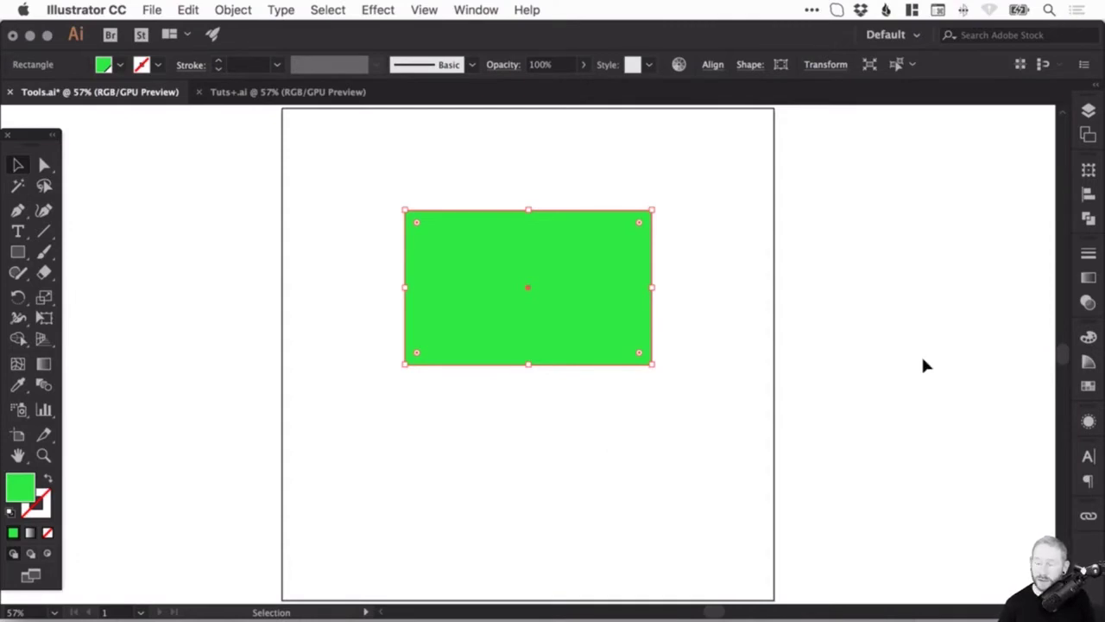
click(1088, 276)
- Fill the rectangle with the default white-to-black linear gradient
click(476, 9)
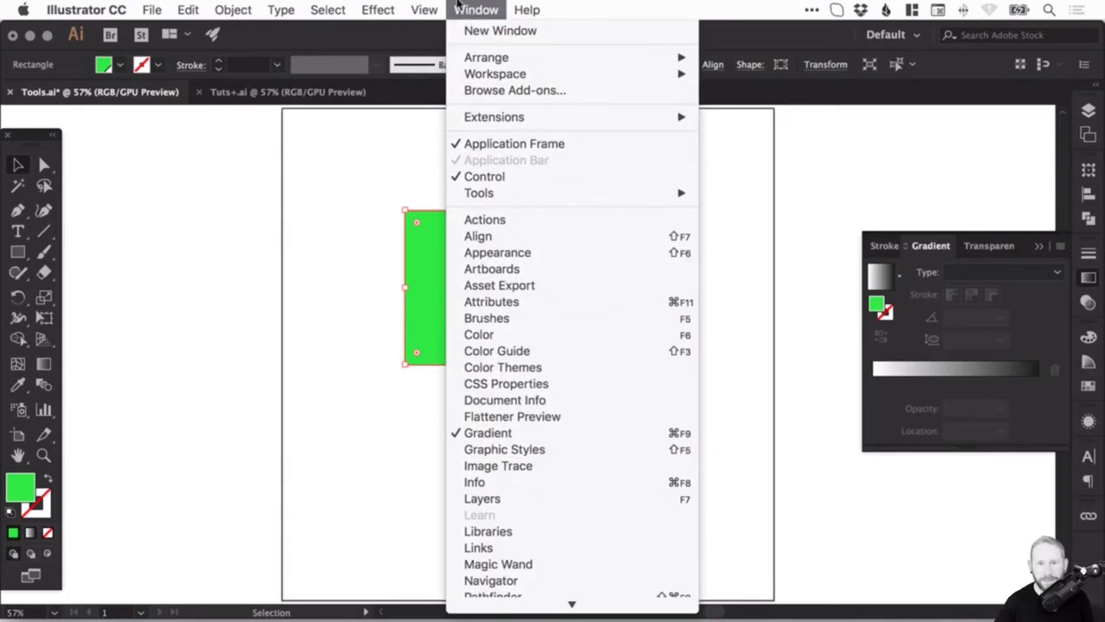
click(485, 3)
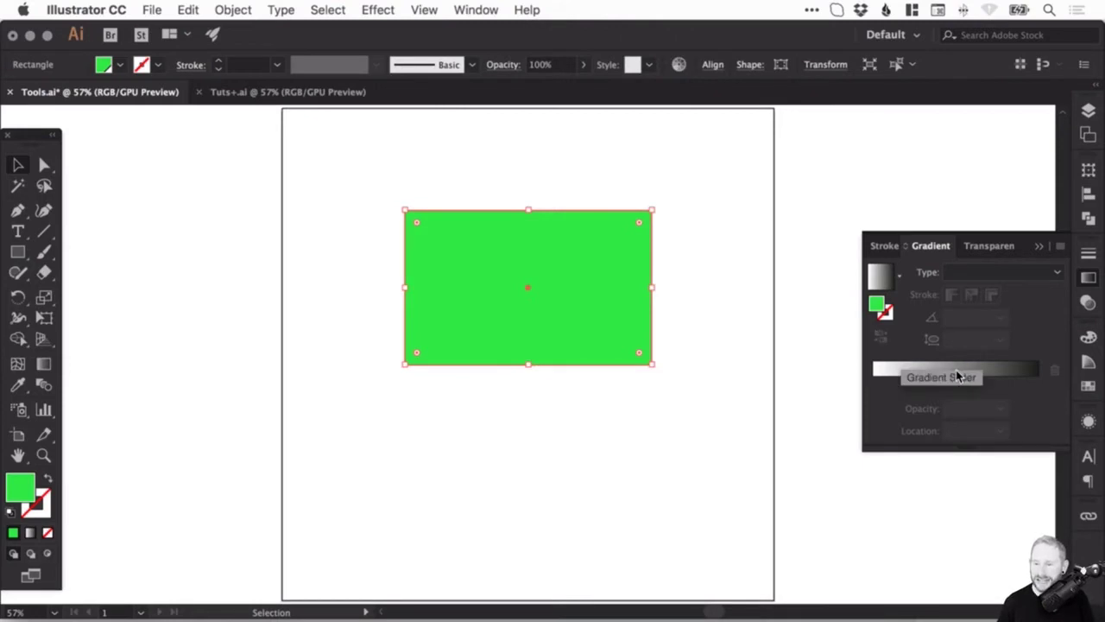
click(958, 374)
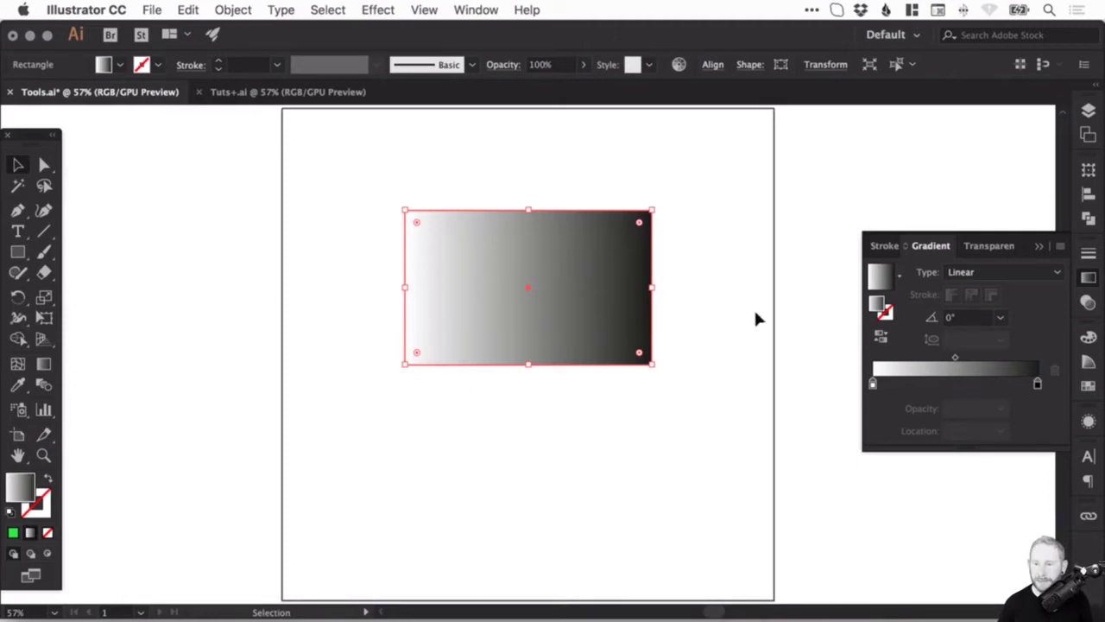
click(882, 339)
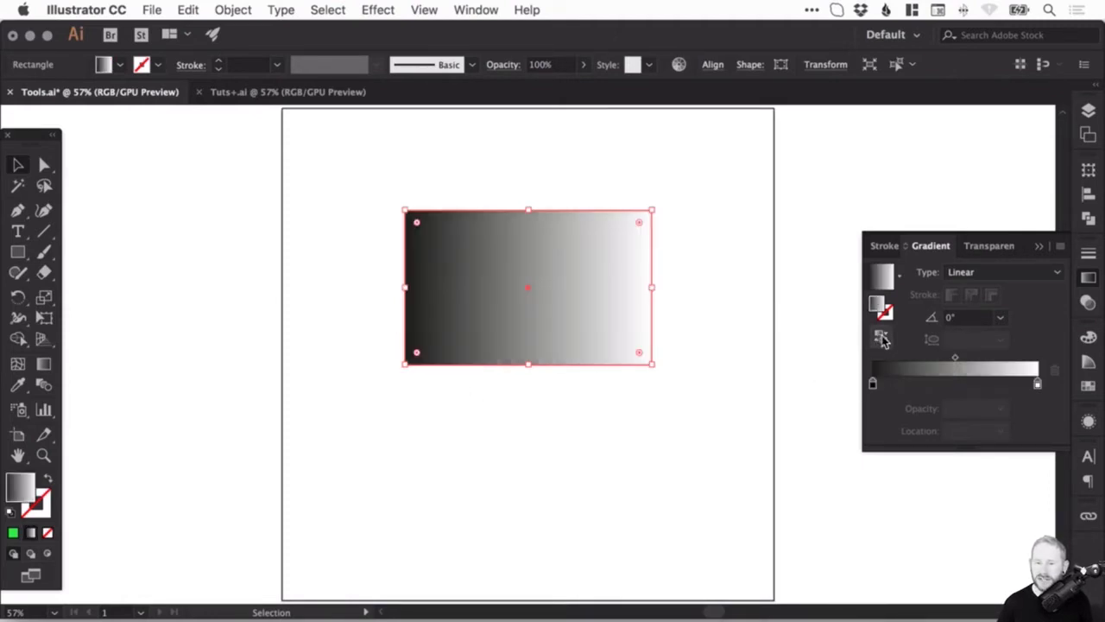
click(881, 339)
click(881, 338)
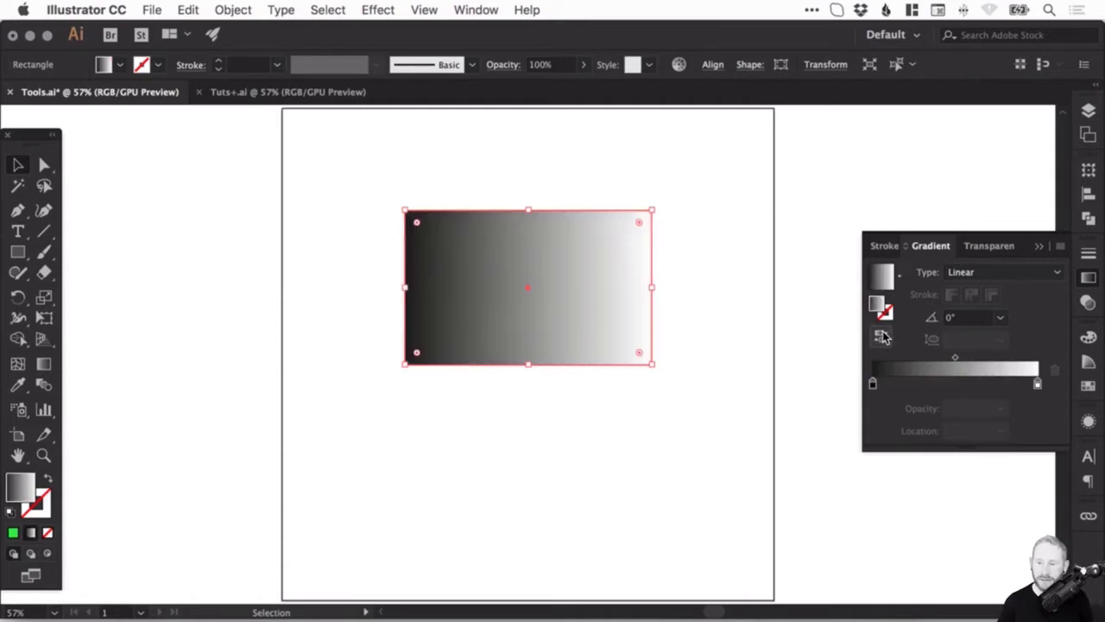
click(880, 339)
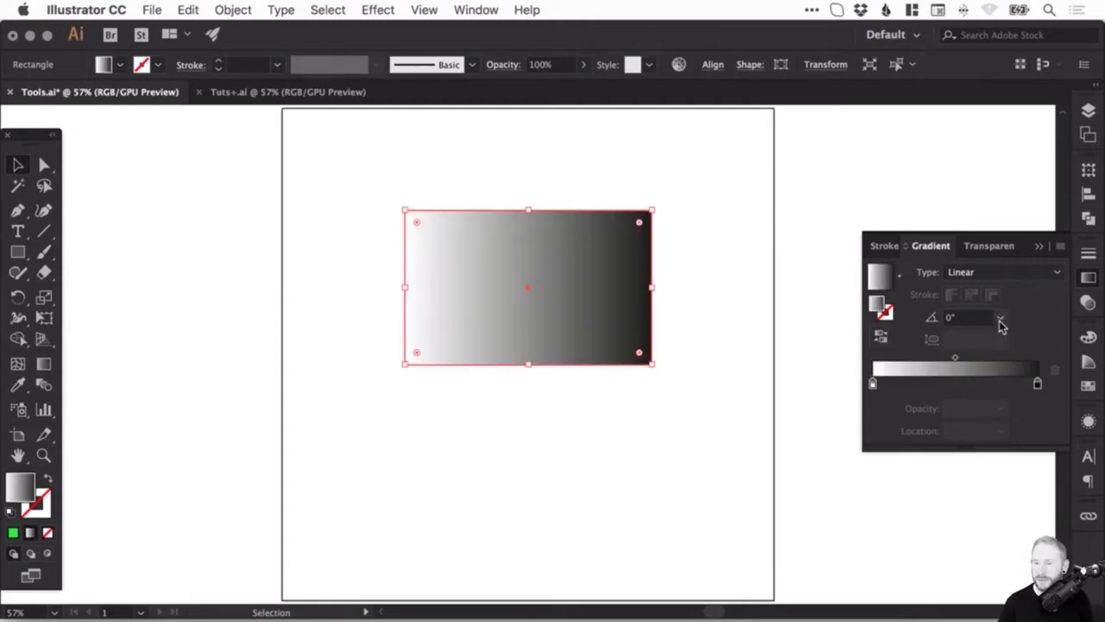
- Set the gradient angle to 90° after trying 30°, keeping it dark at the top
click(971, 319)
text(30)
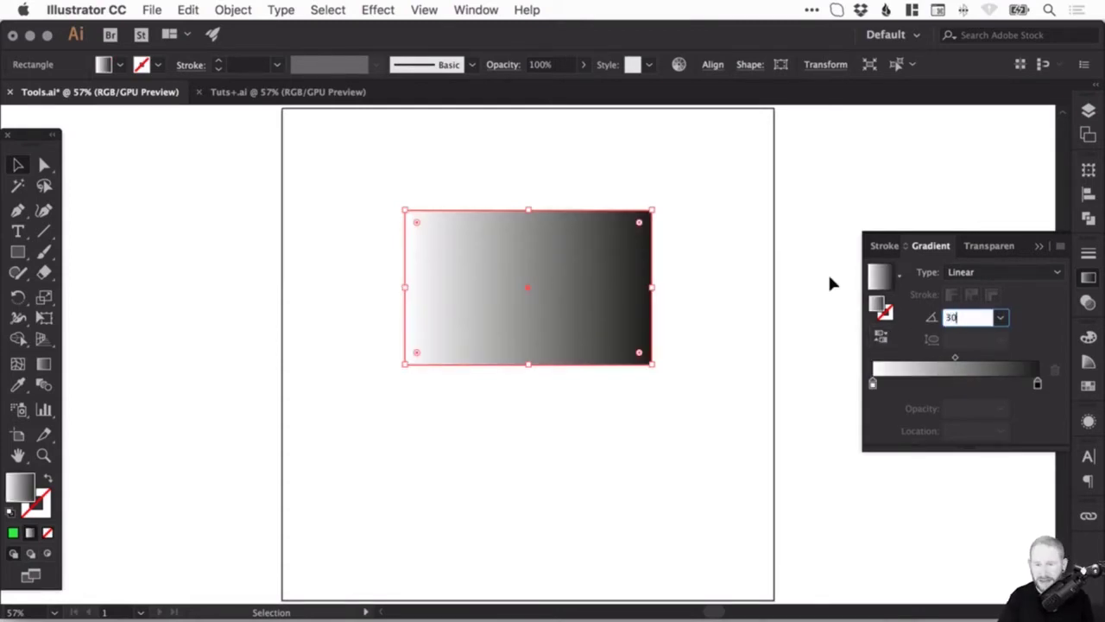
key(Return)
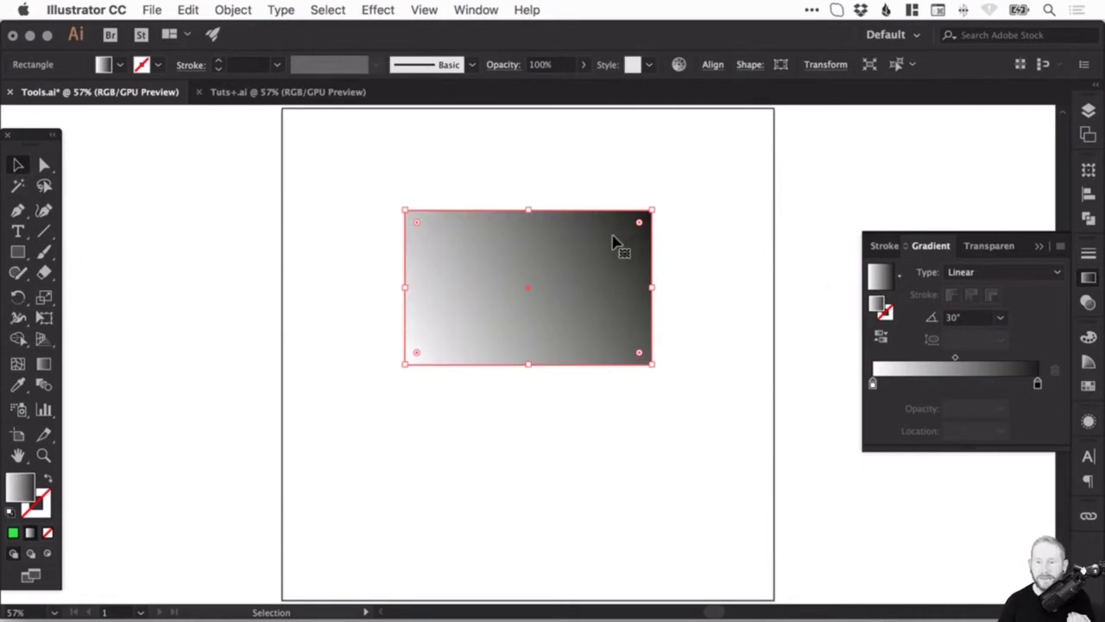
click(1002, 318)
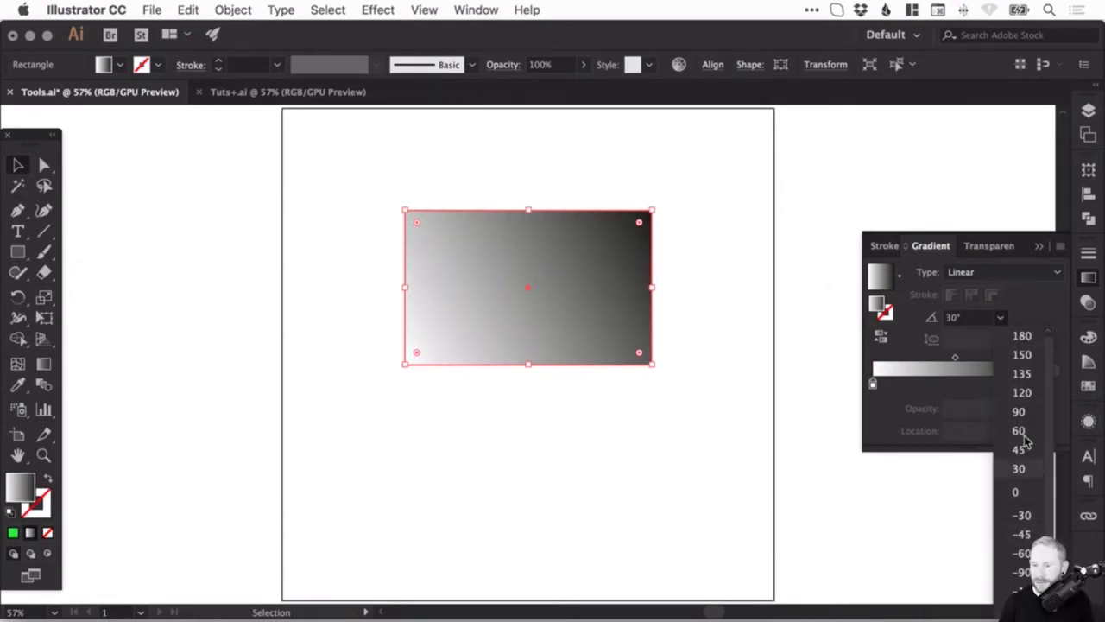
click(1019, 412)
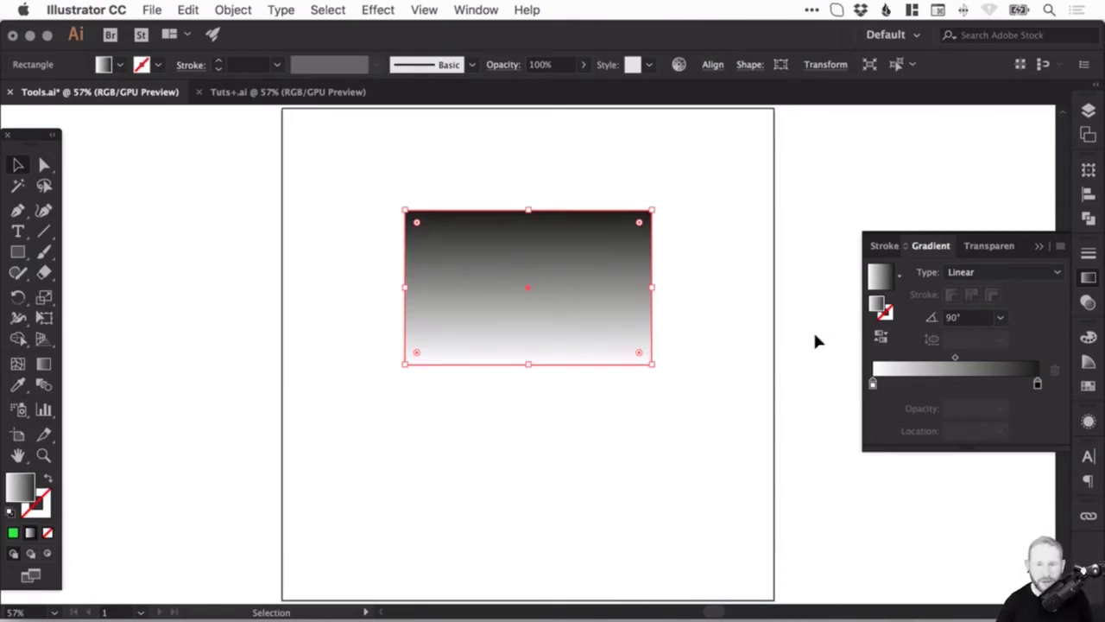
click(881, 337)
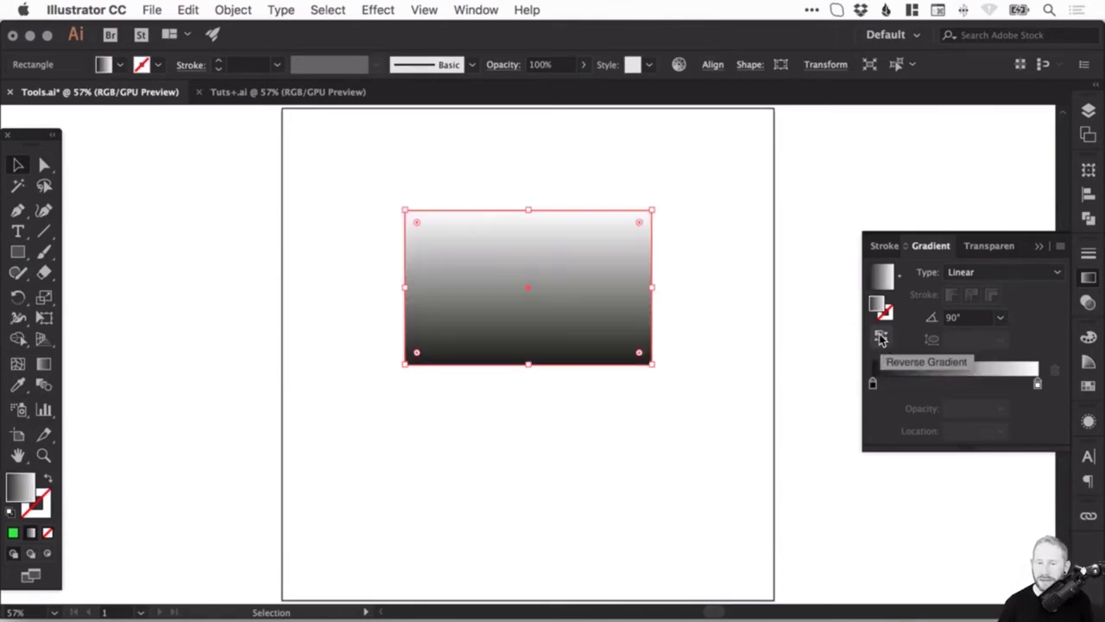
click(881, 336)
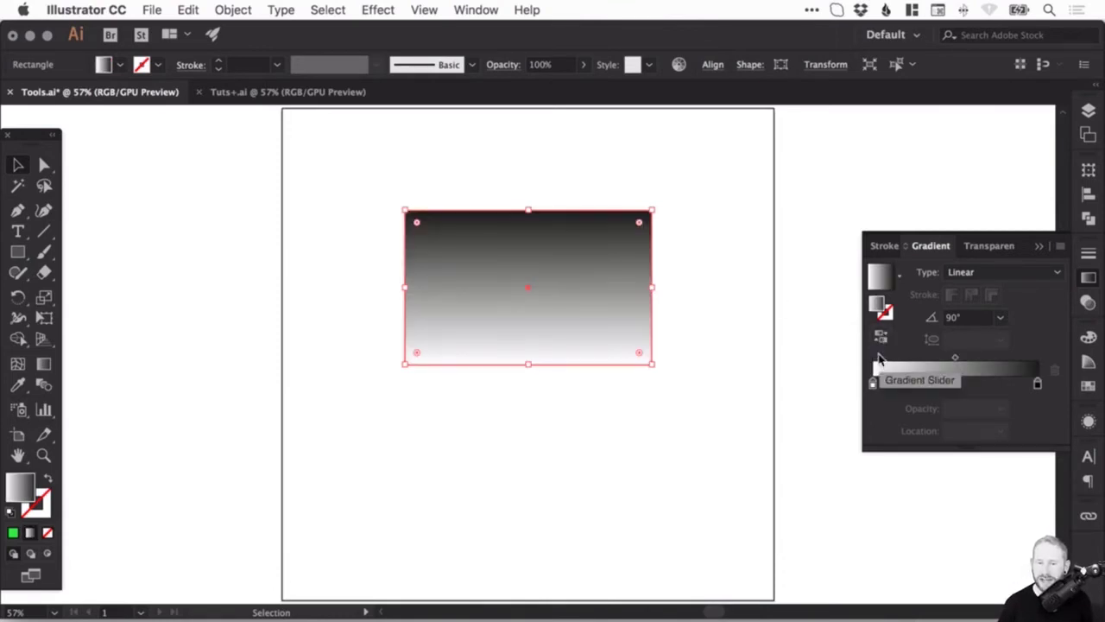
- Preview the gradient as a 22 pt stroke on the rectangle
click(48, 477)
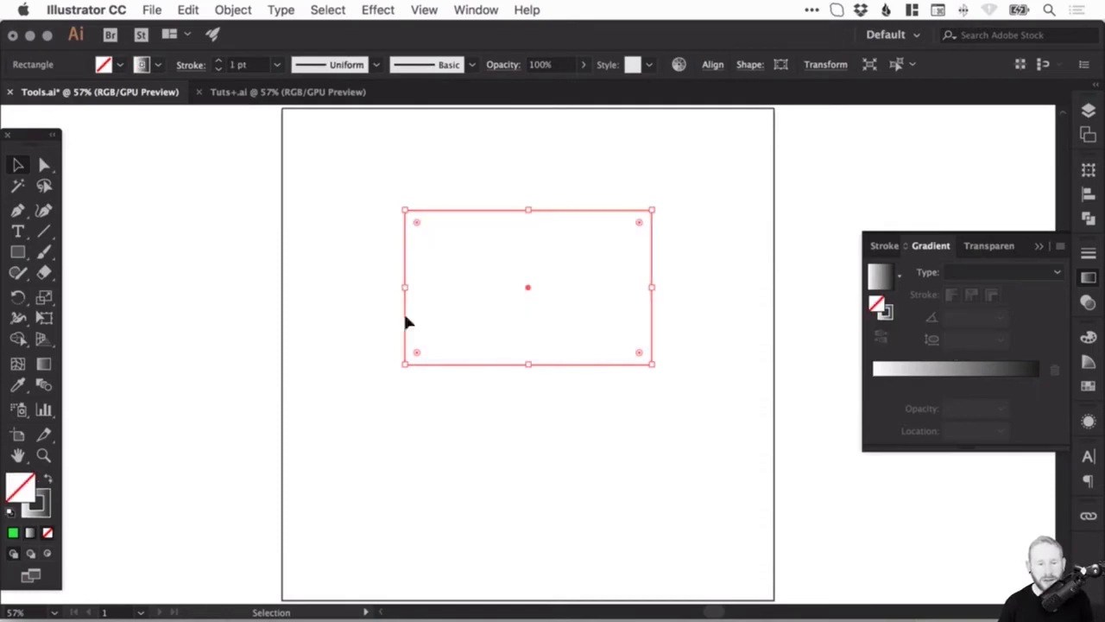
drag(402, 204, 418, 227)
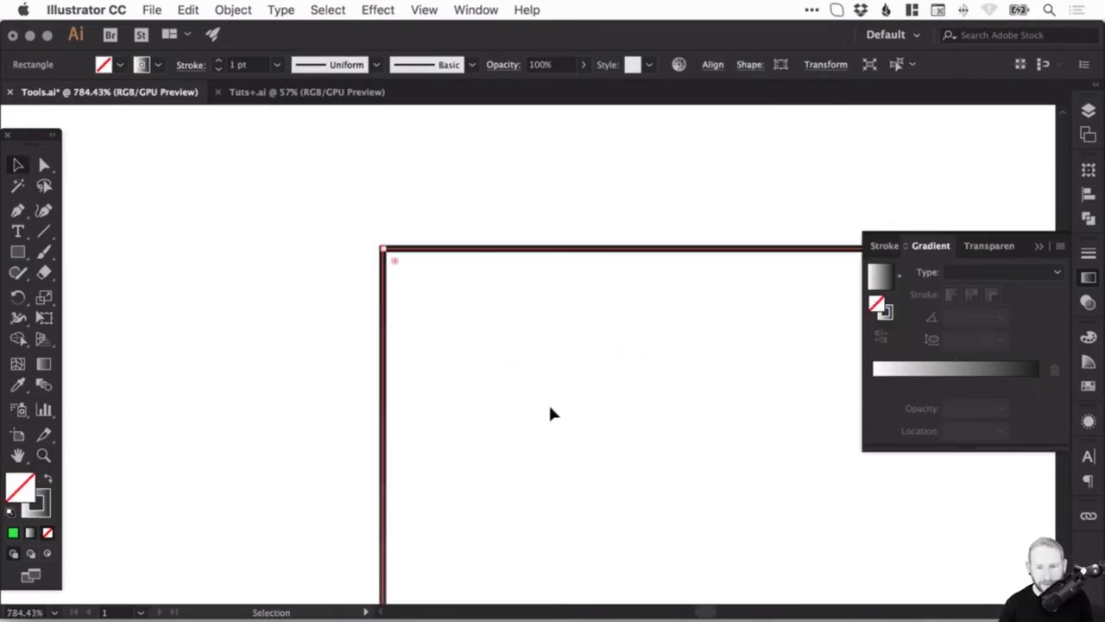
drag(553, 414, 516, 325)
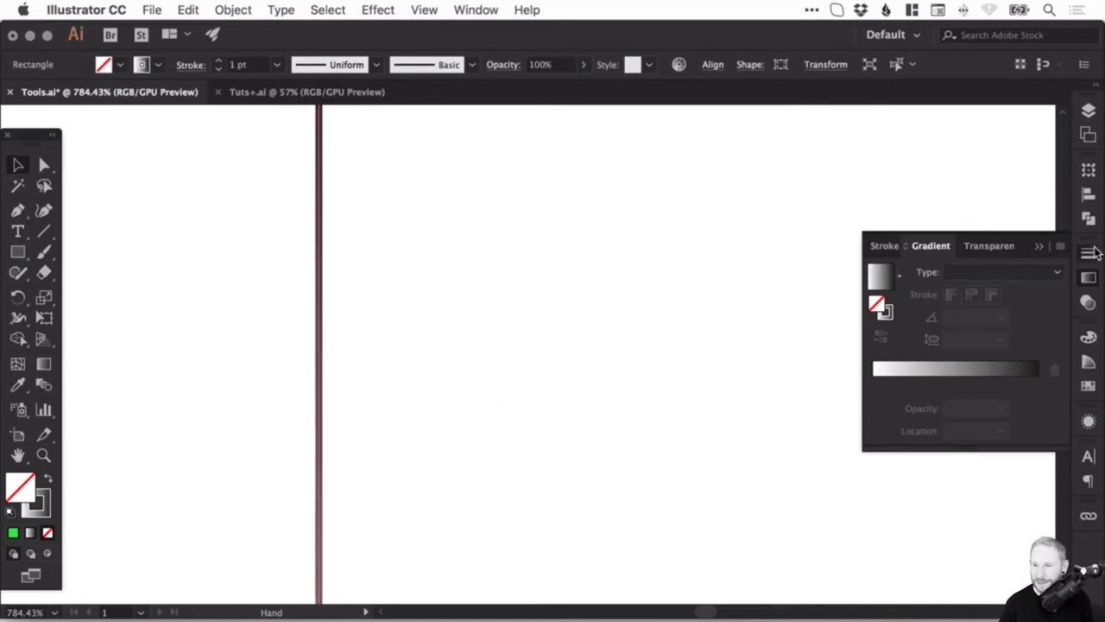
click(1090, 251)
click(932, 267)
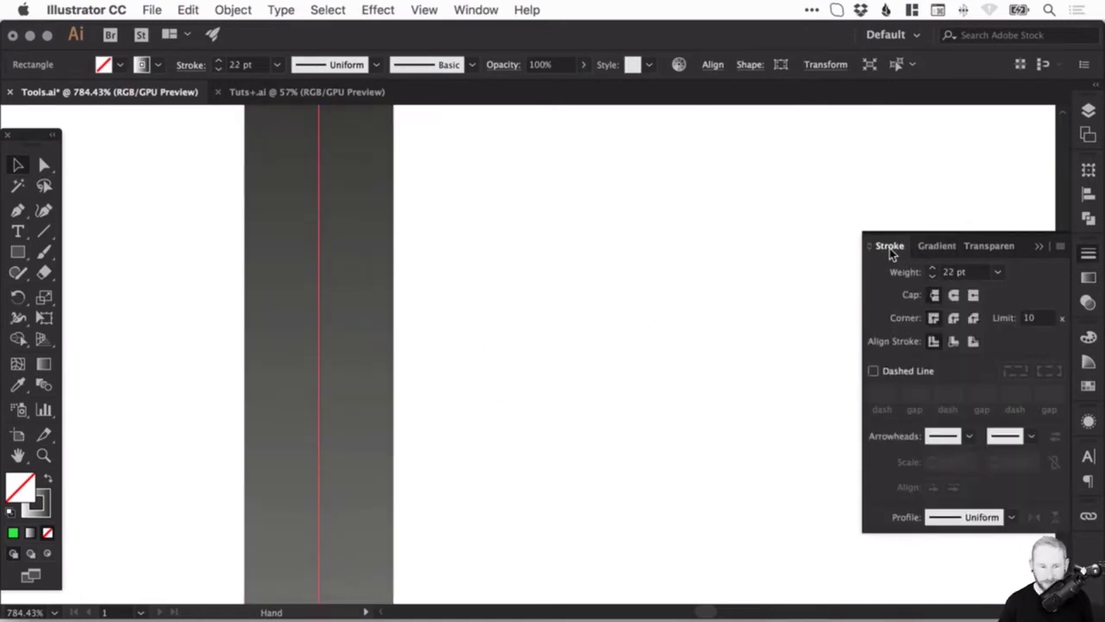
key(super+0)
click(339, 262)
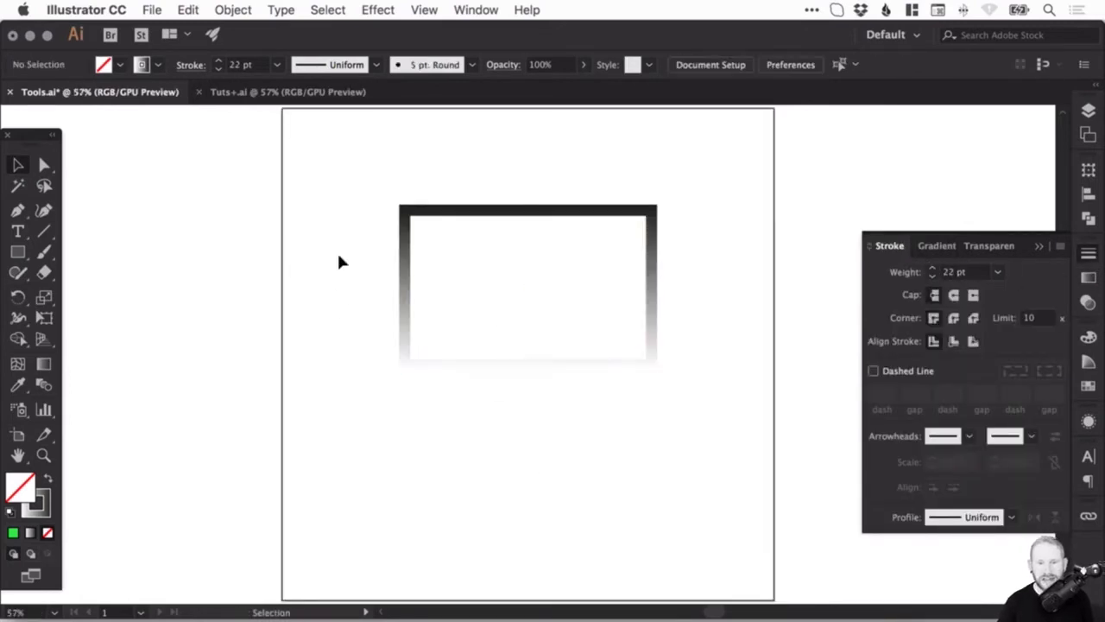
click(473, 221)
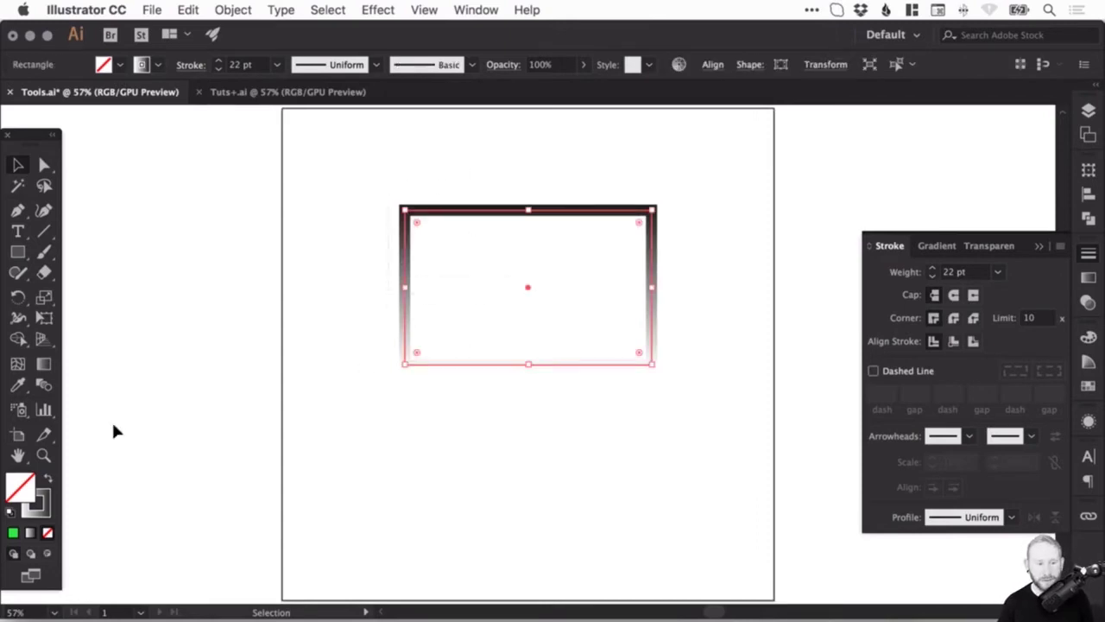
- Return the gradient to the fill with no stroke, and move the rectangle lower and right
click(47, 477)
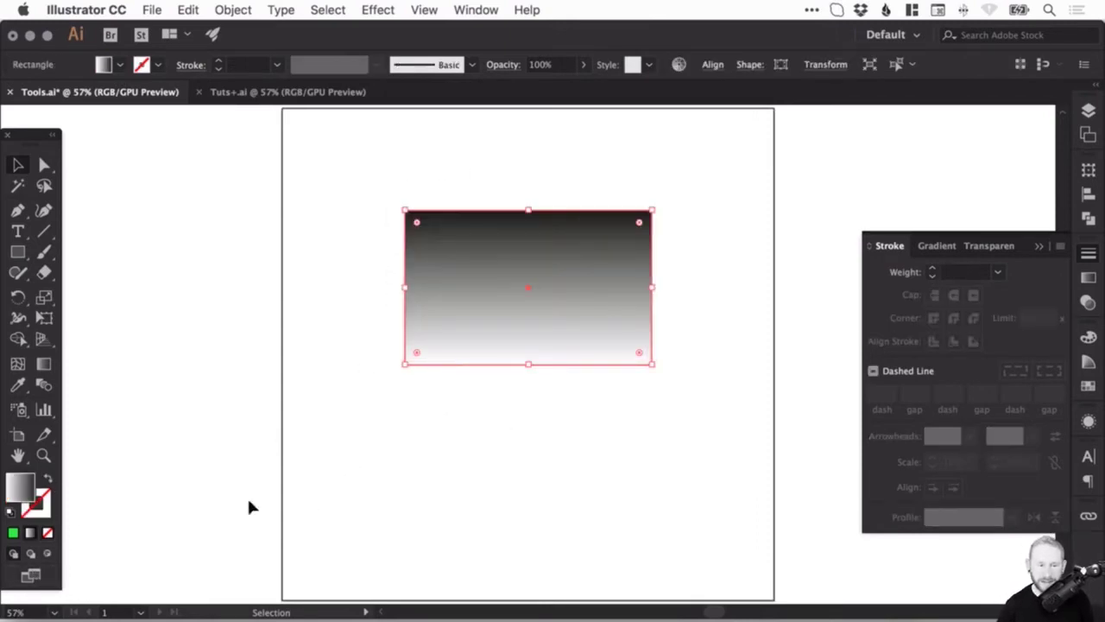
click(47, 478)
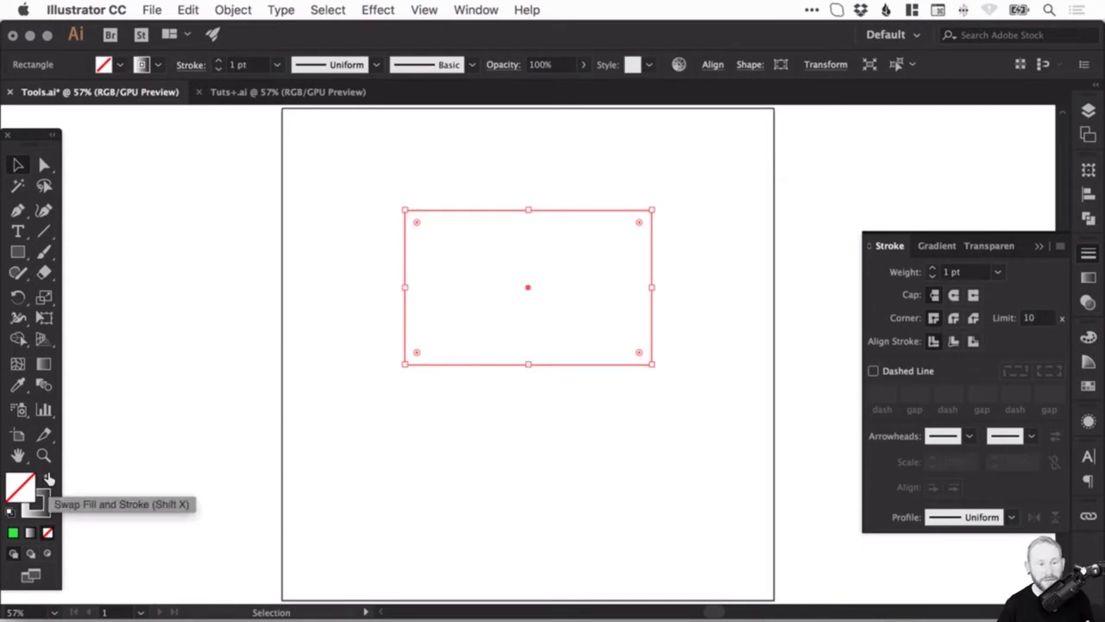
click(48, 478)
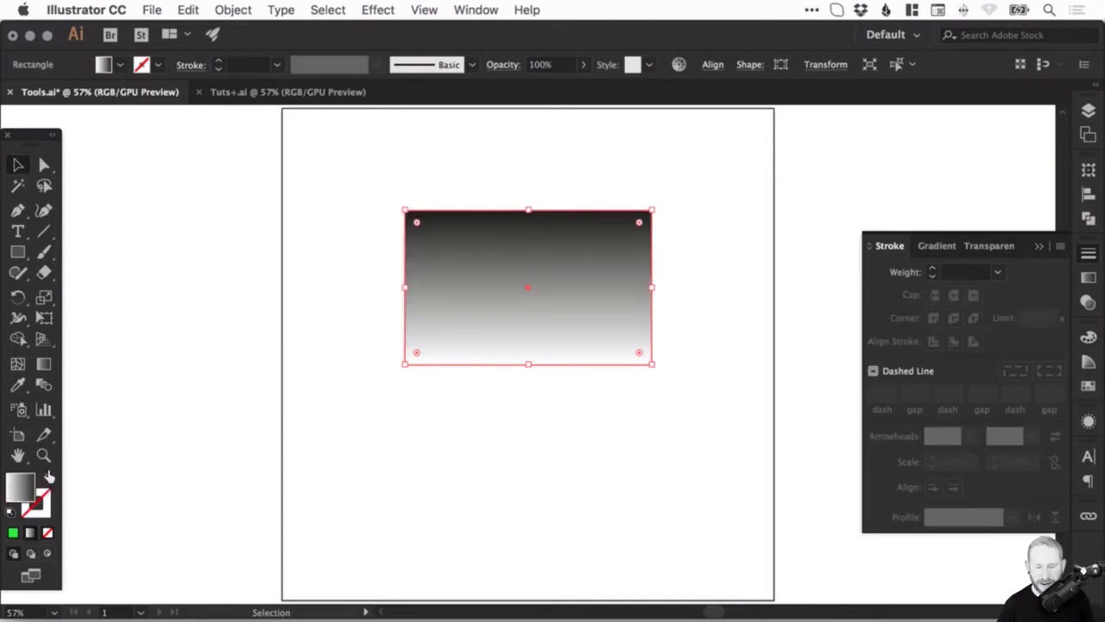
drag(614, 291, 623, 350)
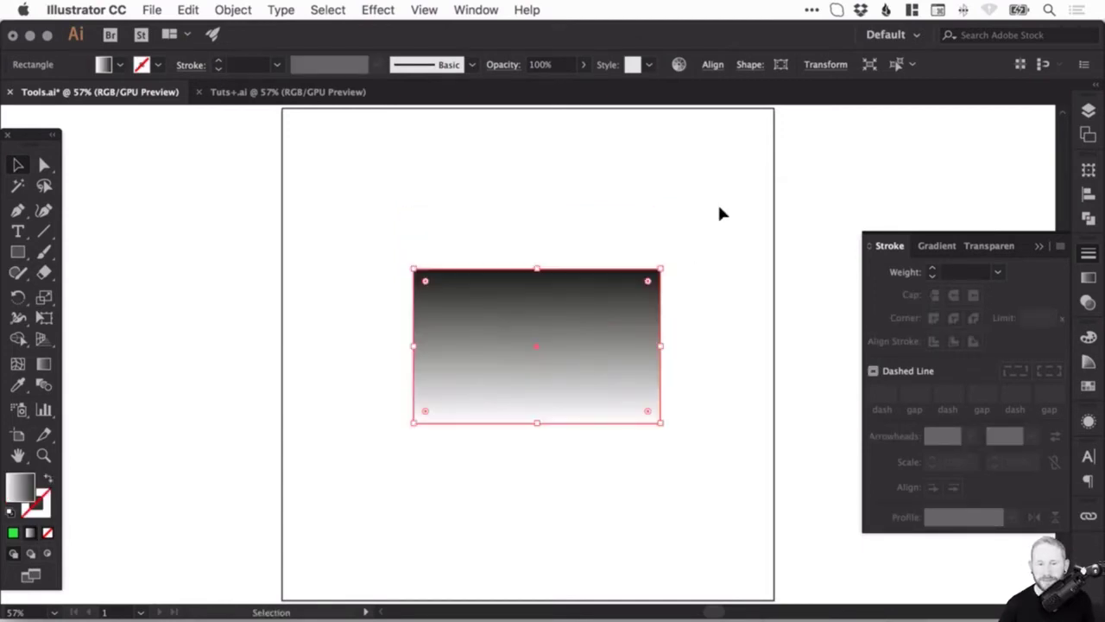
click(720, 212)
click(605, 321)
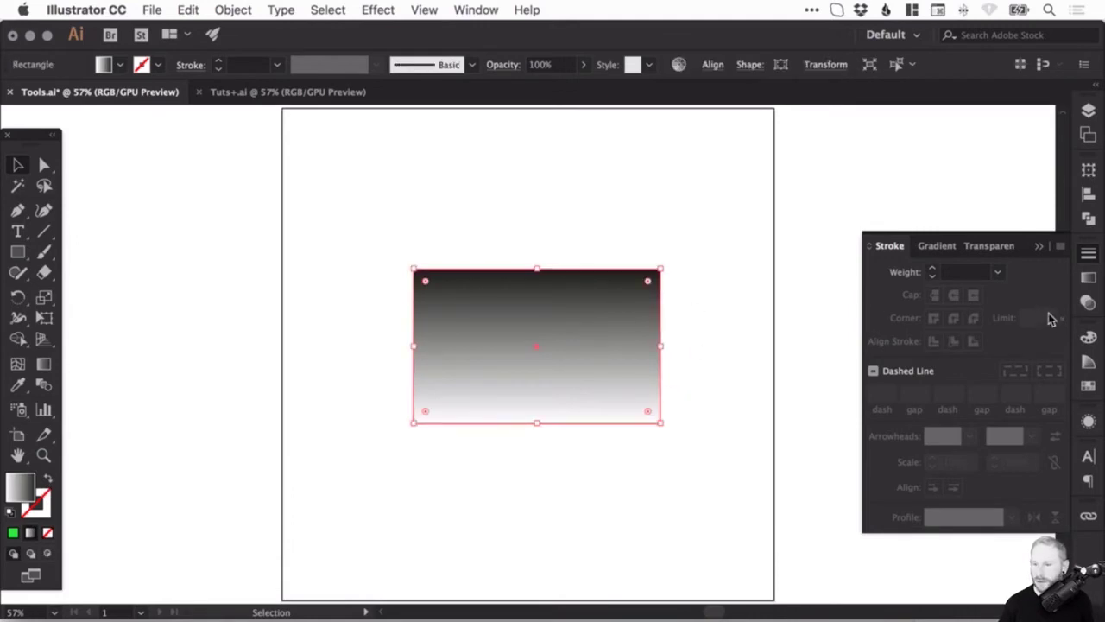
click(1088, 279)
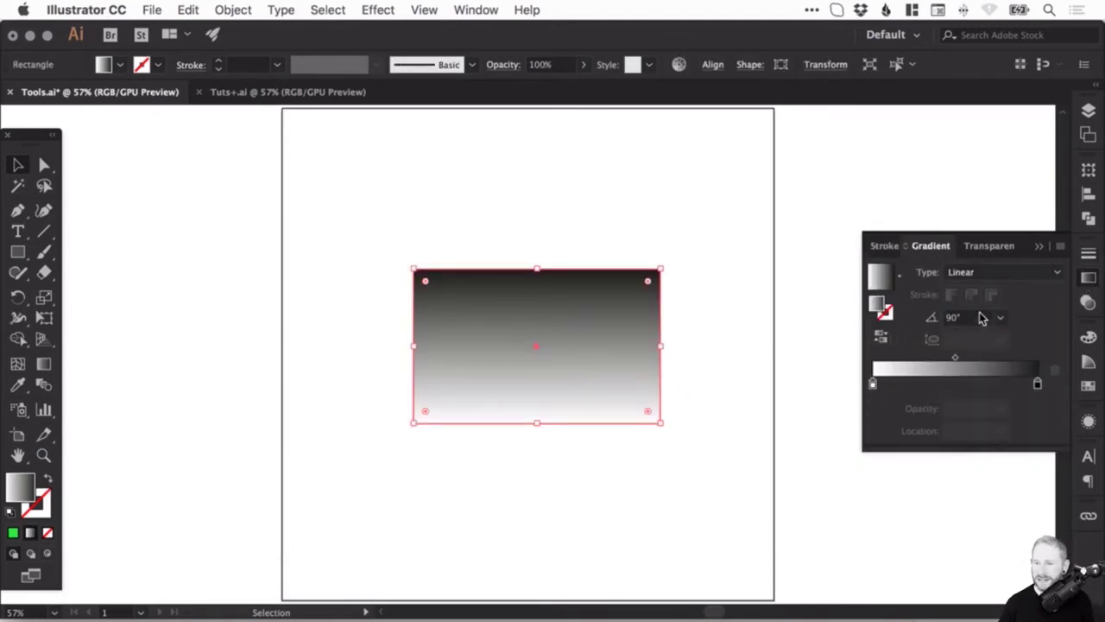
- Try a reversed radial gradient, return to linear, and slide the black stop to about 45%
click(980, 272)
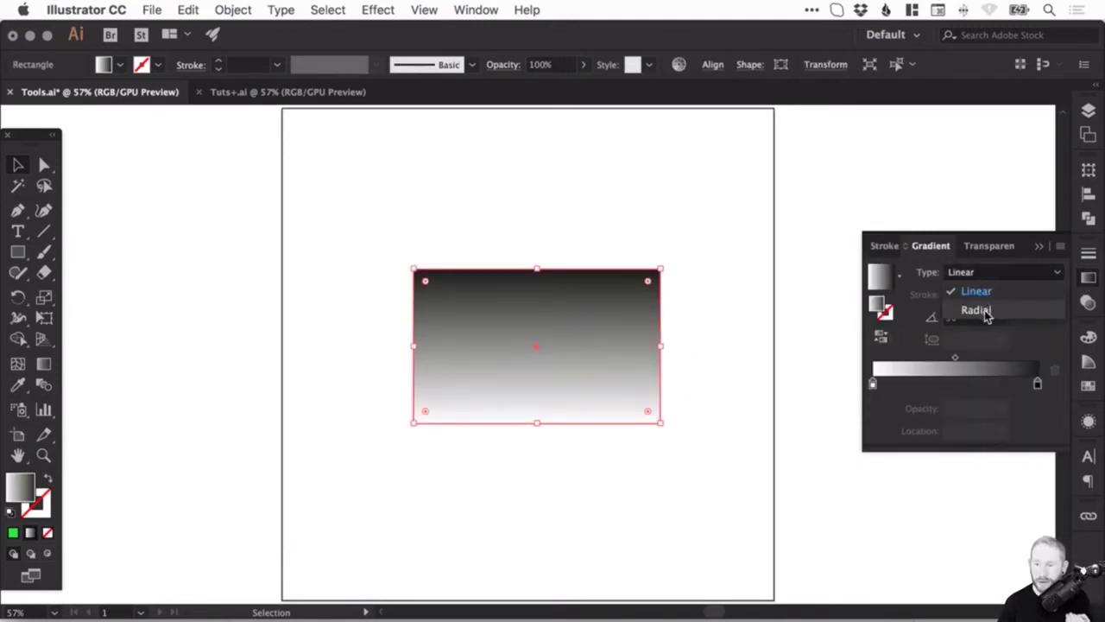
click(977, 310)
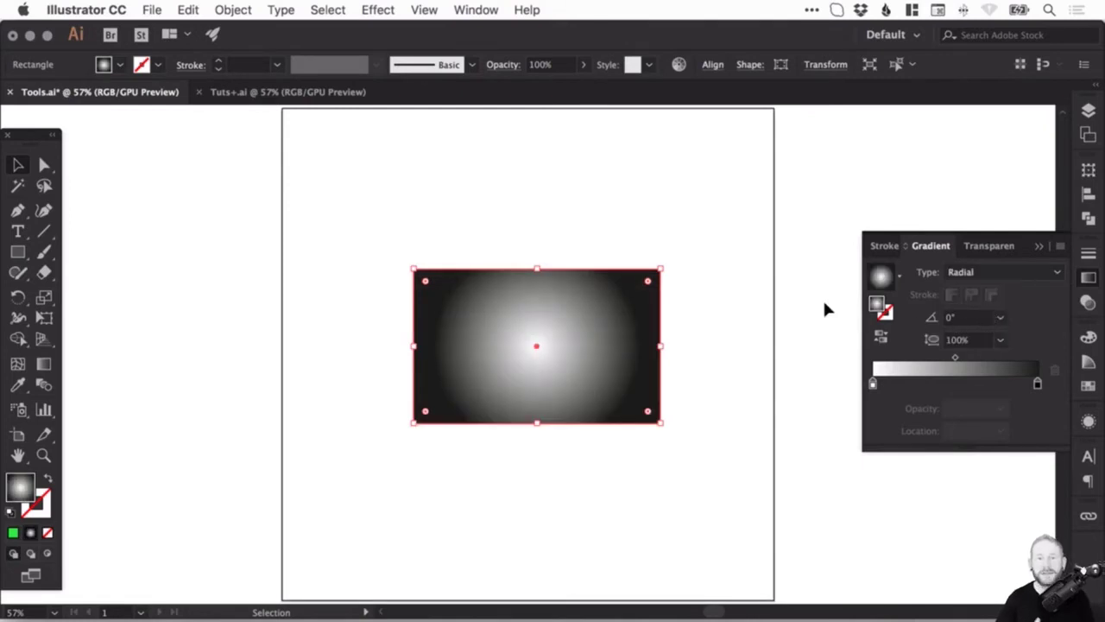
click(881, 336)
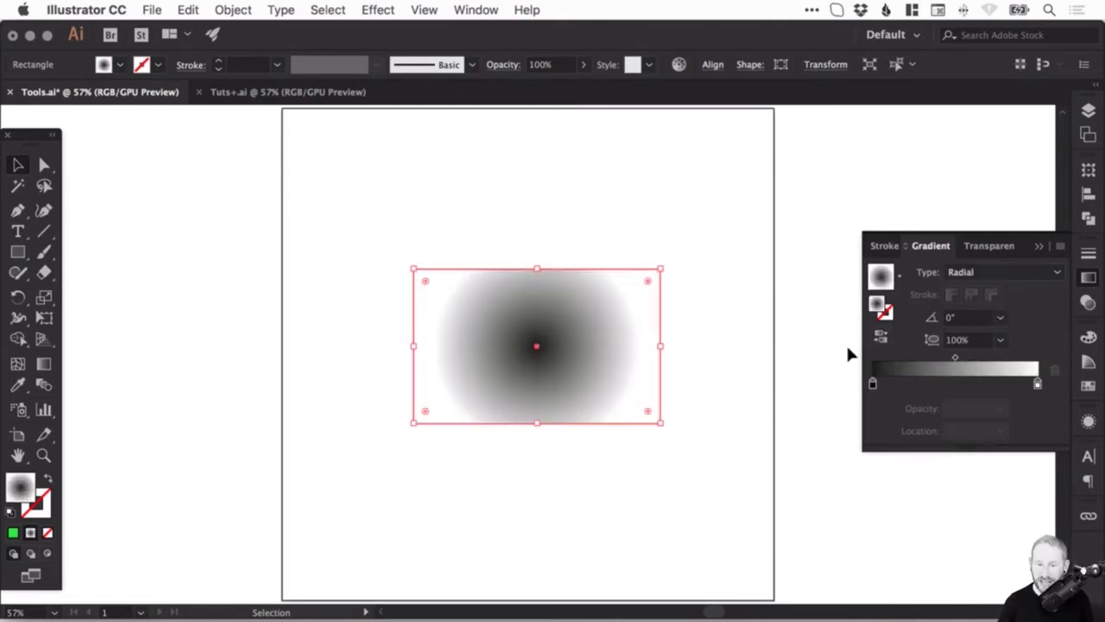
click(995, 273)
click(975, 292)
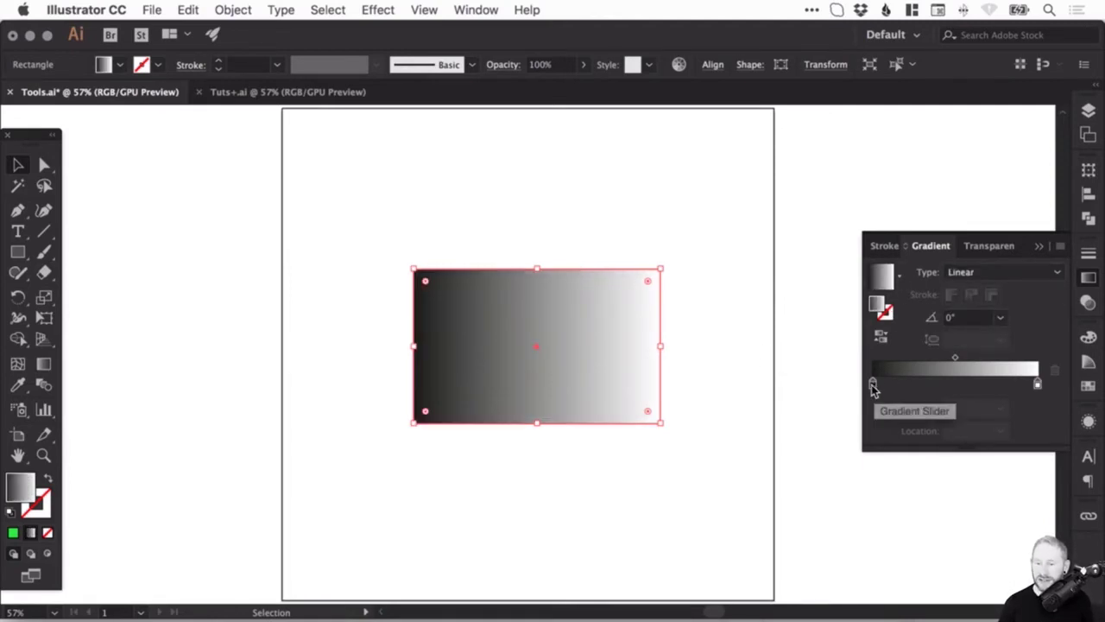
drag(873, 385, 952, 392)
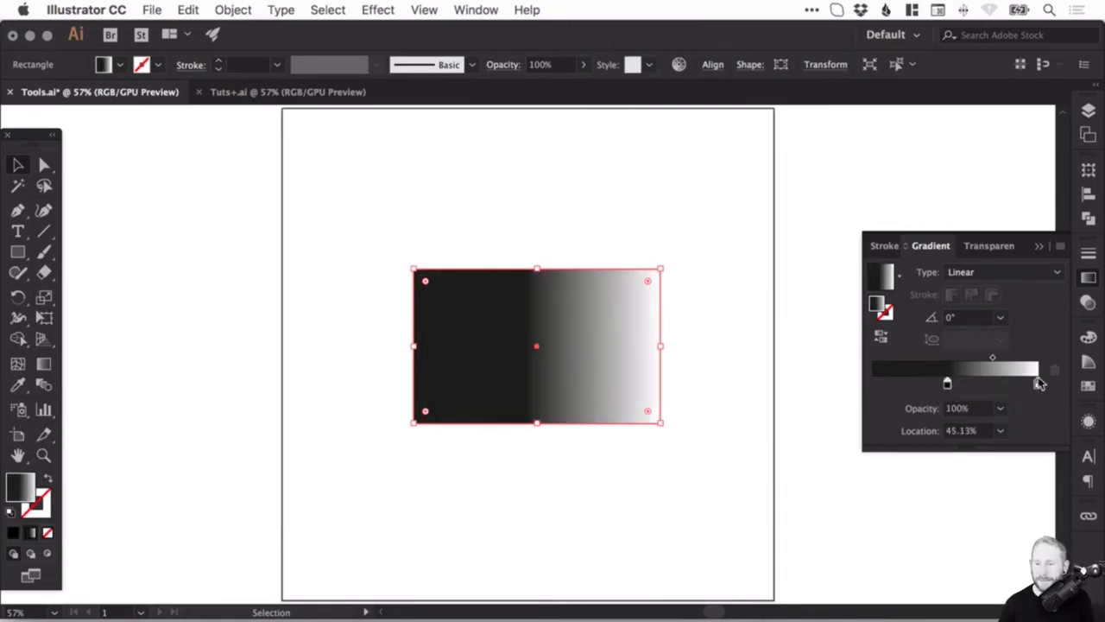
- At 100% zoom, put the black stop at 0% and the white stop at 100%
drag(1038, 385, 957, 384)
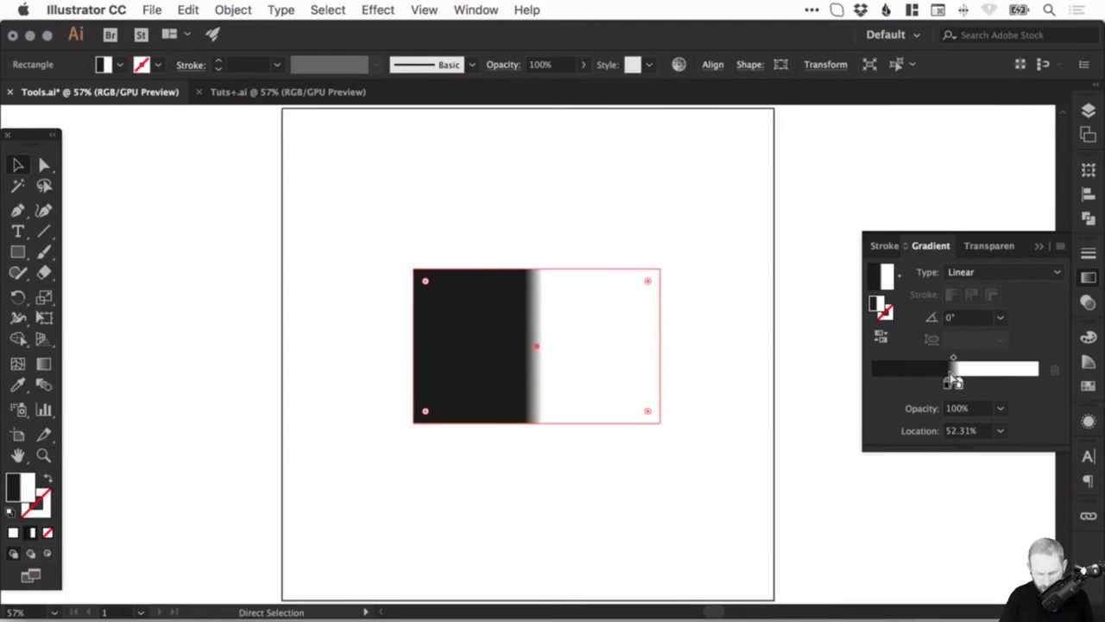
key(super+1)
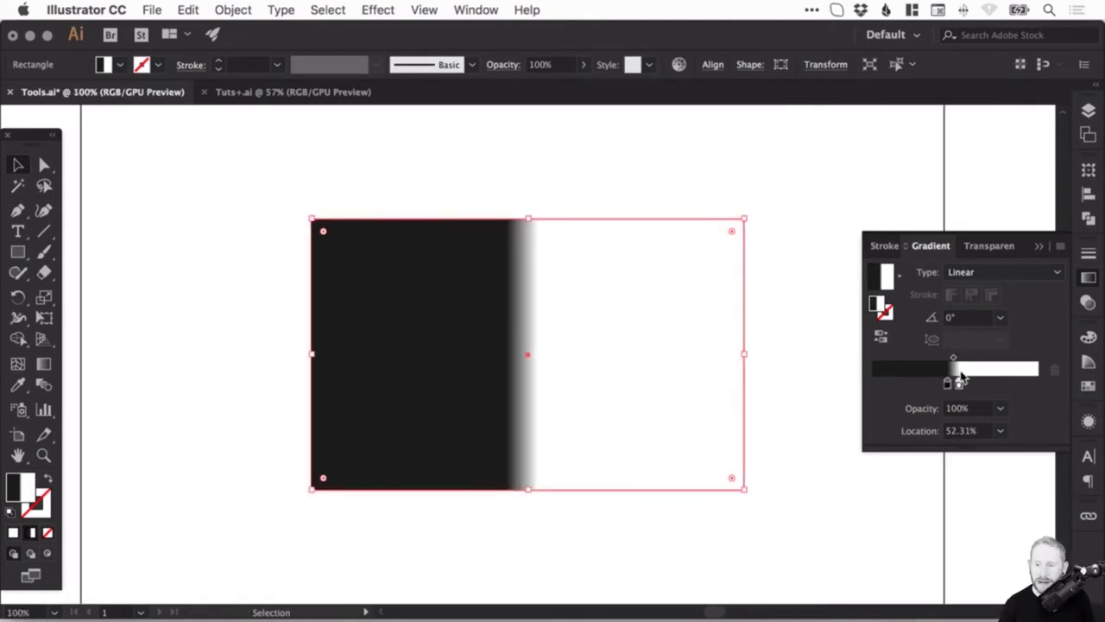
drag(959, 385, 1038, 384)
drag(946, 384, 867, 385)
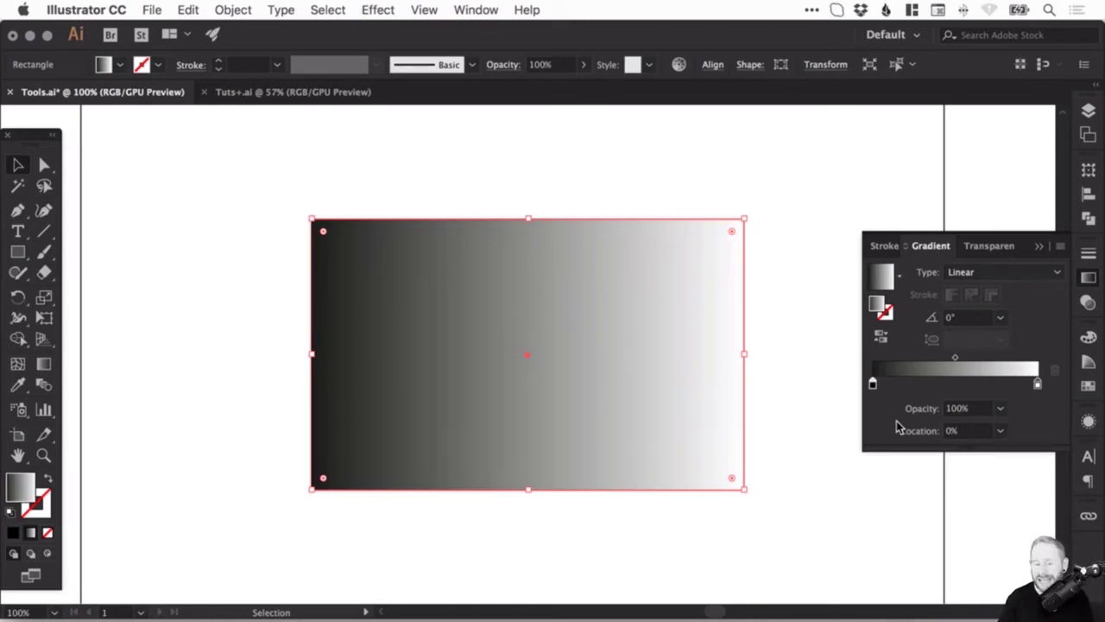
click(924, 383)
- Add two stops coloured blue and orange, and make the white end stop green
drag(1000, 384, 979, 386)
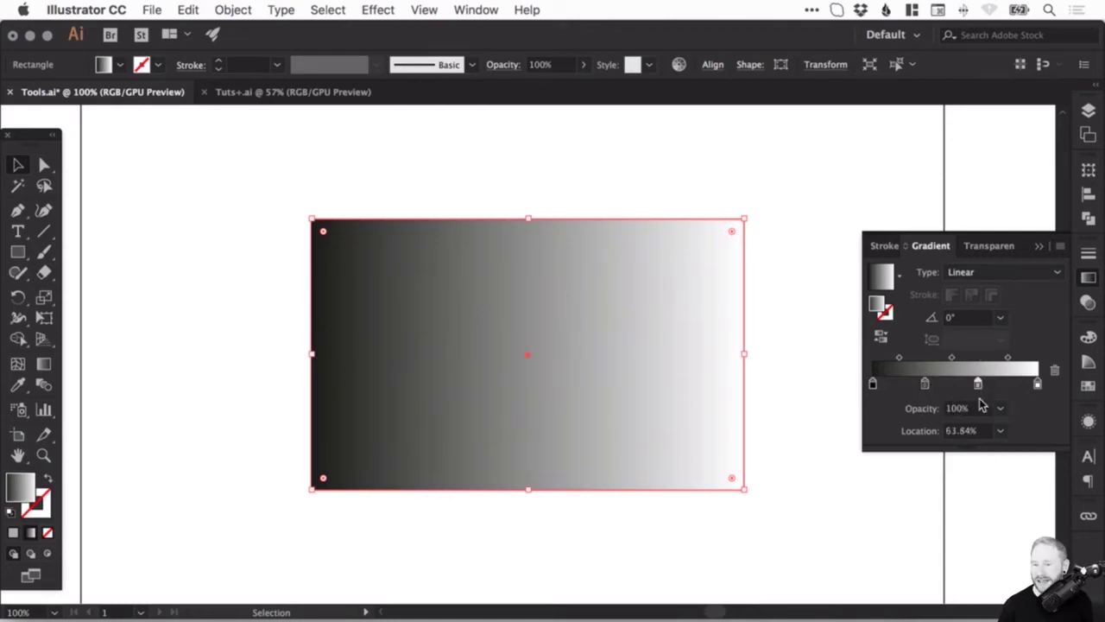
double_click(925, 384)
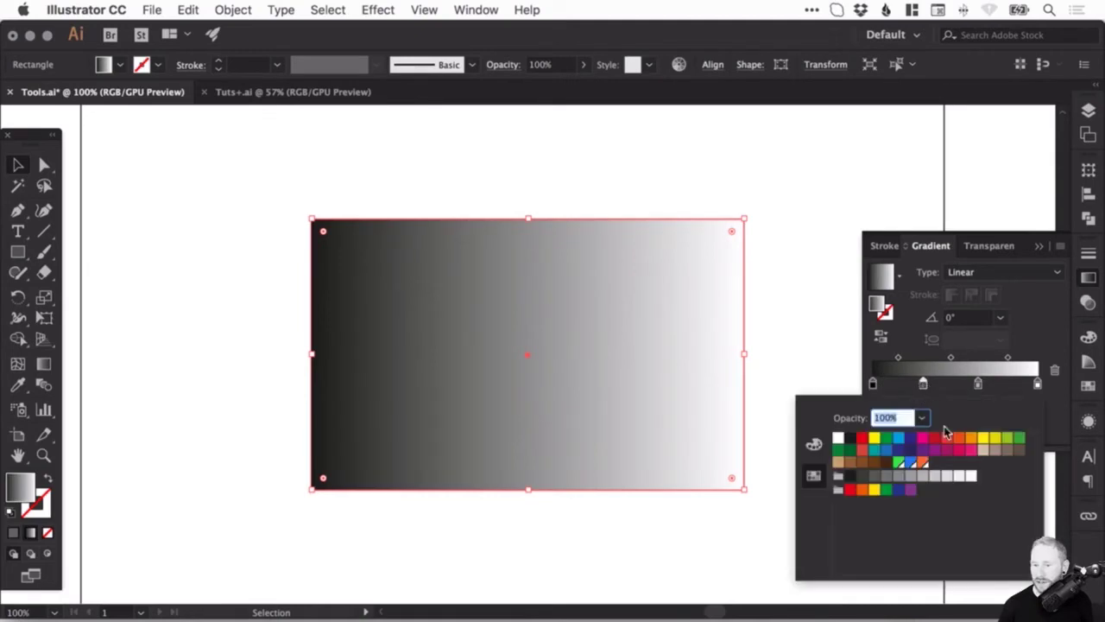
click(910, 462)
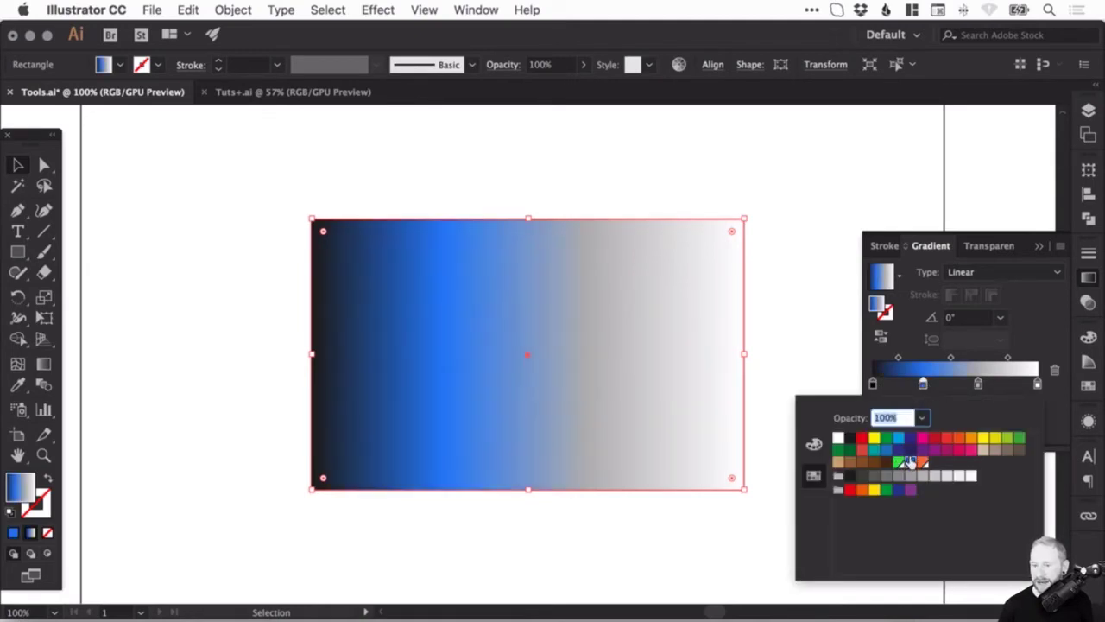
double_click(978, 385)
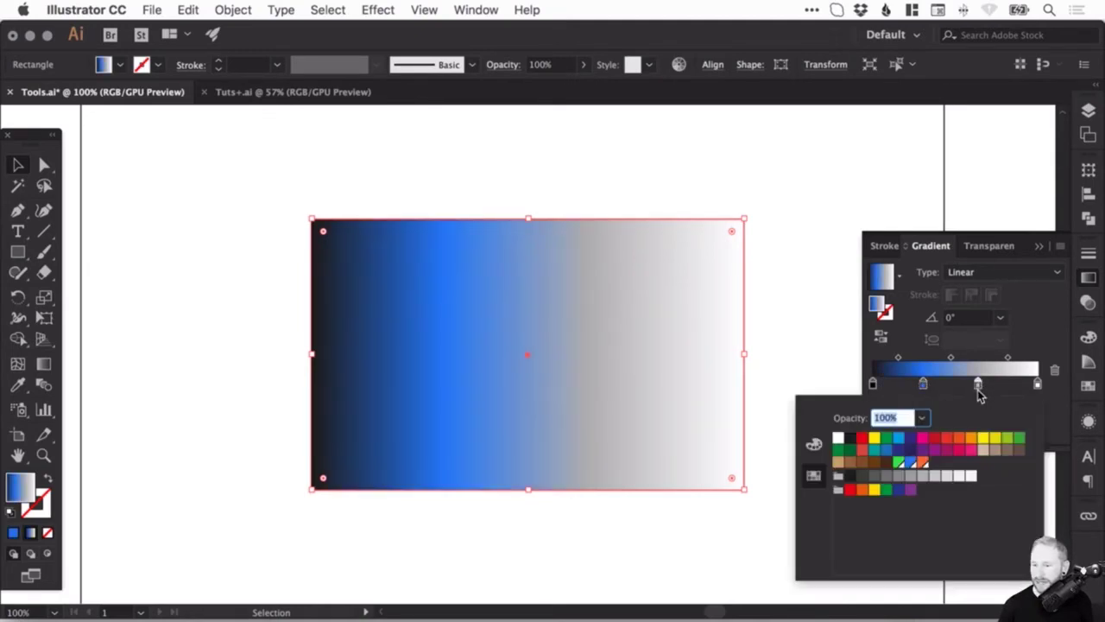
click(922, 463)
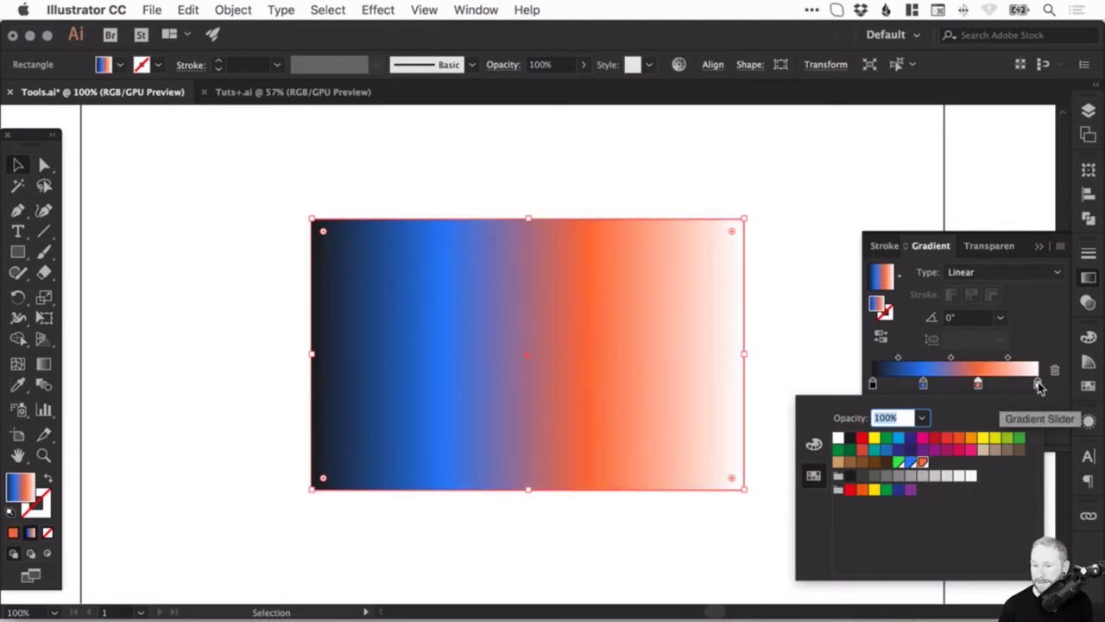
double_click(1039, 386)
click(898, 462)
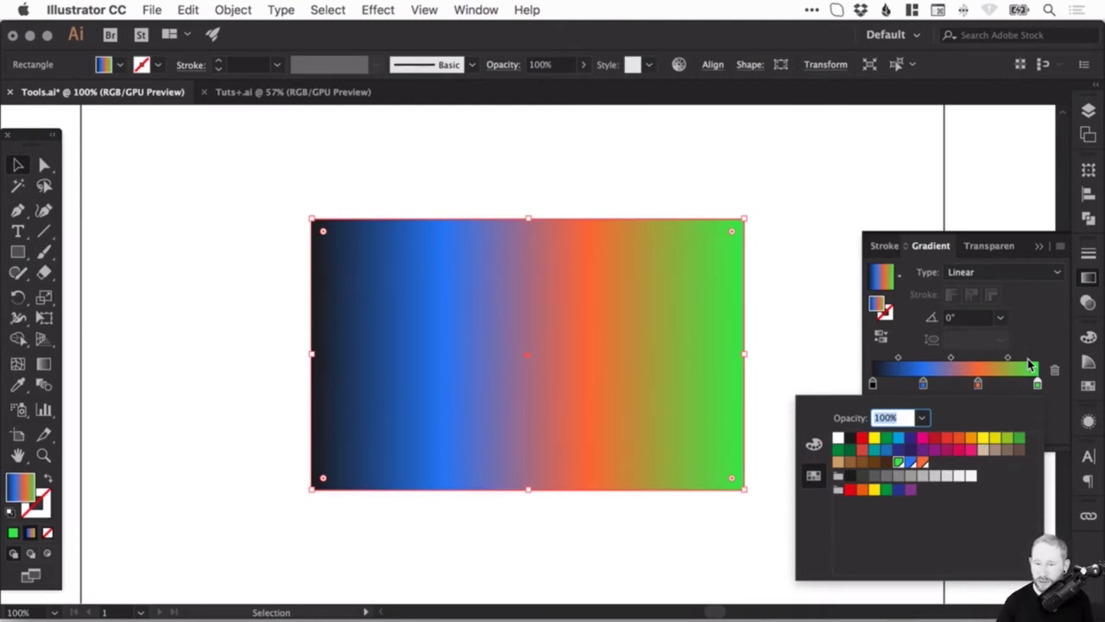
click(945, 197)
click(905, 187)
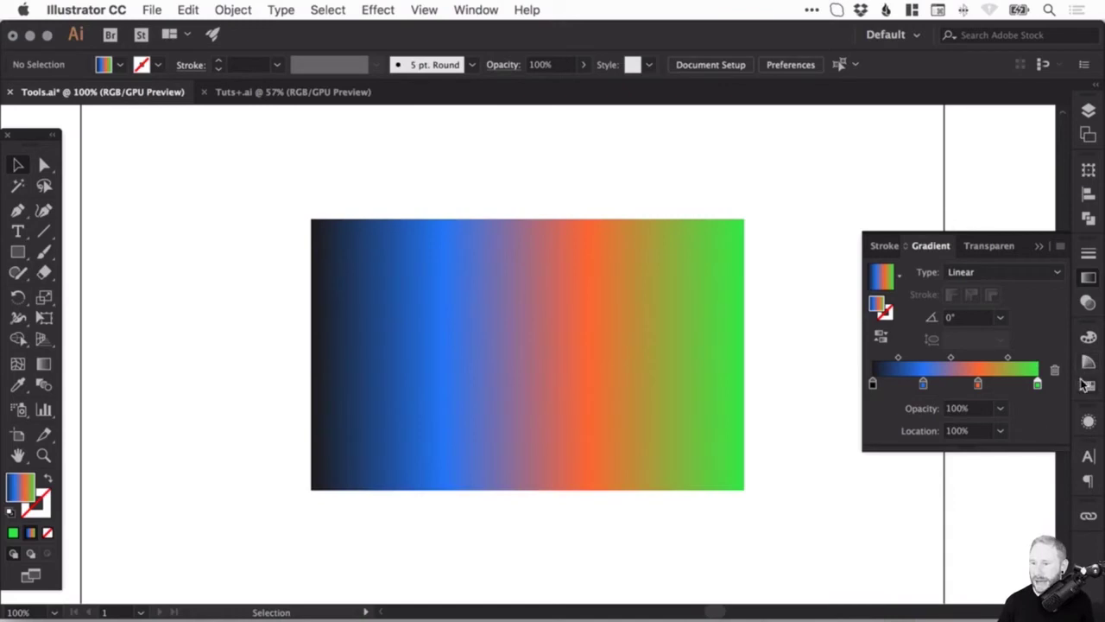
- Change the green swatch to R=169 G=232 B=69 with preview on, then reselect the rectangle
click(1088, 385)
double_click(872, 420)
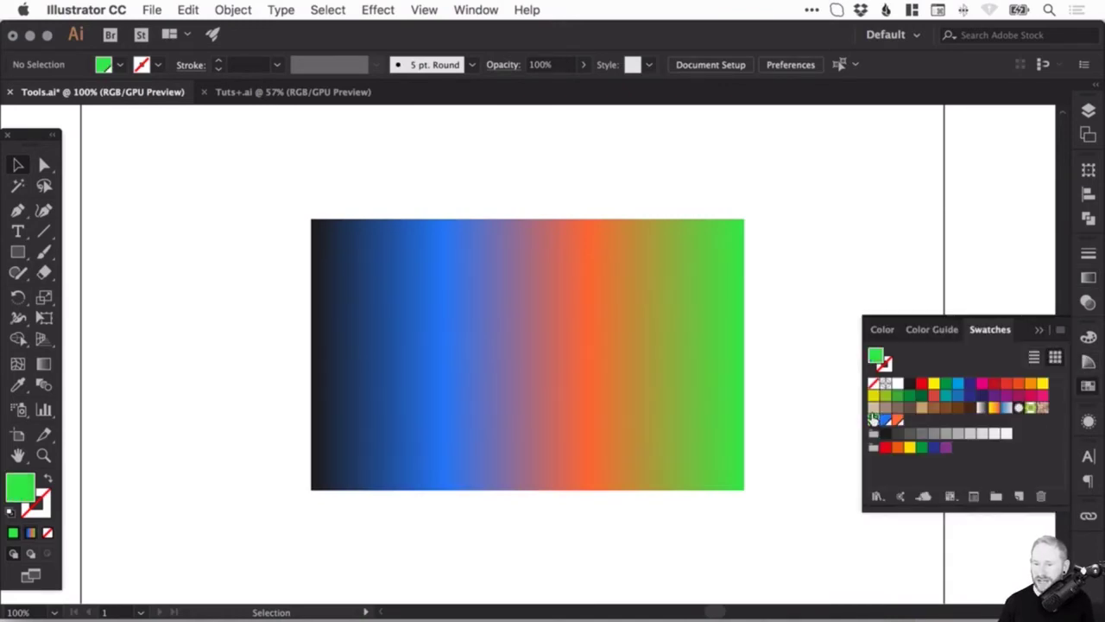
click(837, 425)
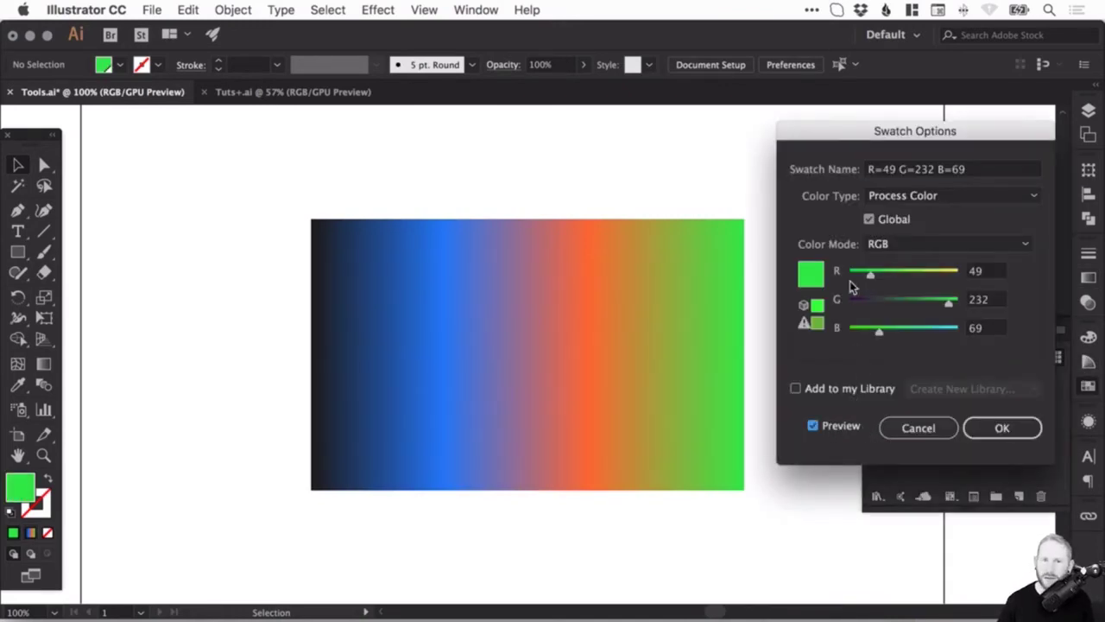
drag(871, 275, 905, 272)
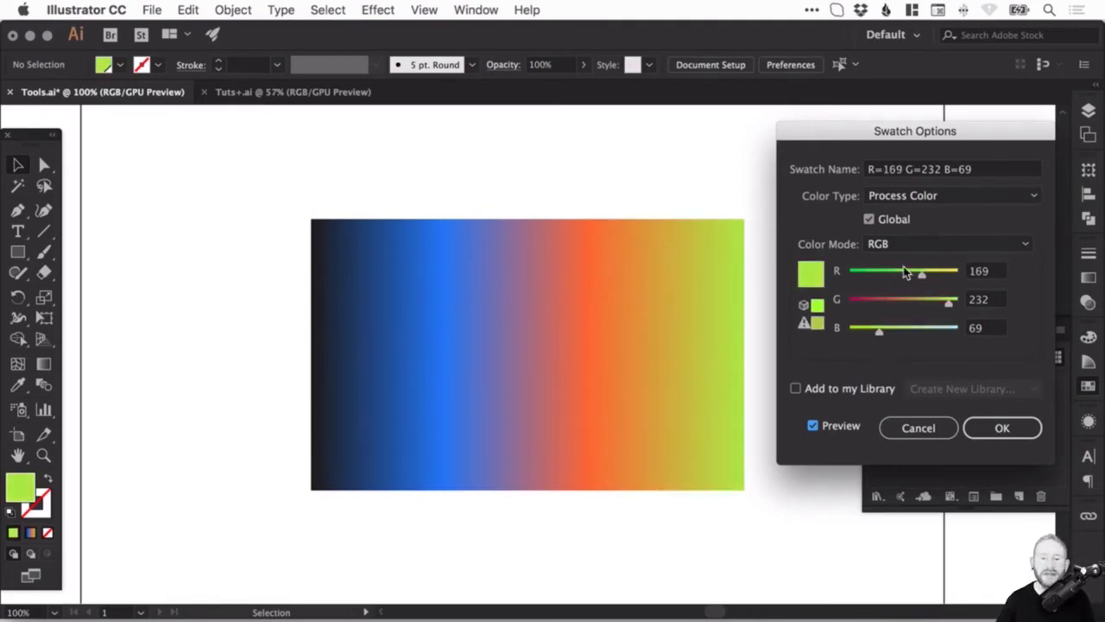
click(1003, 427)
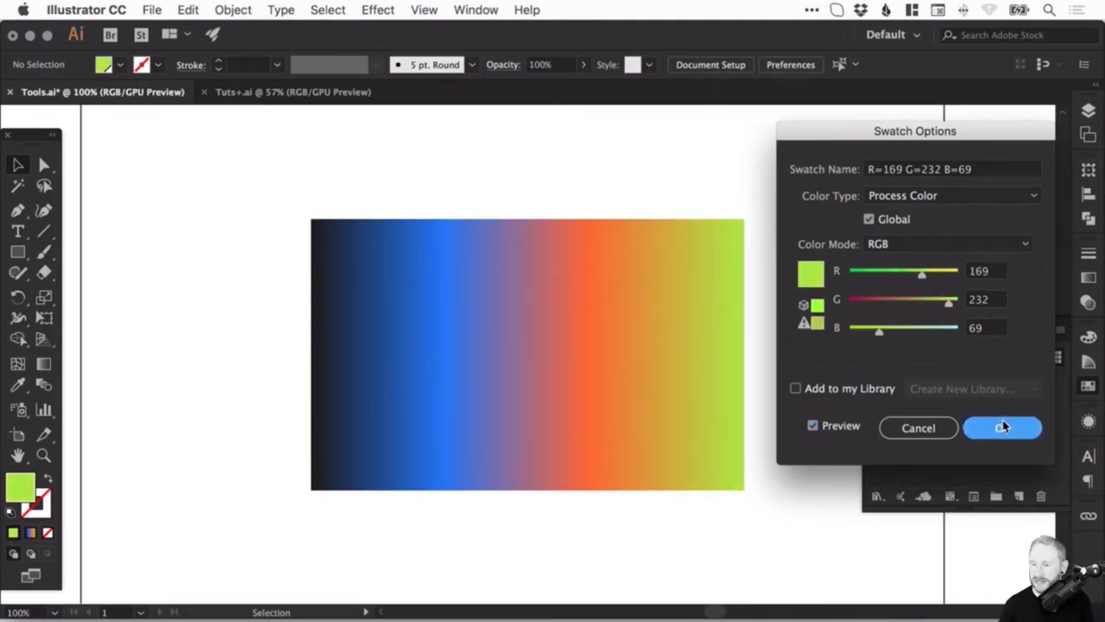
click(1088, 278)
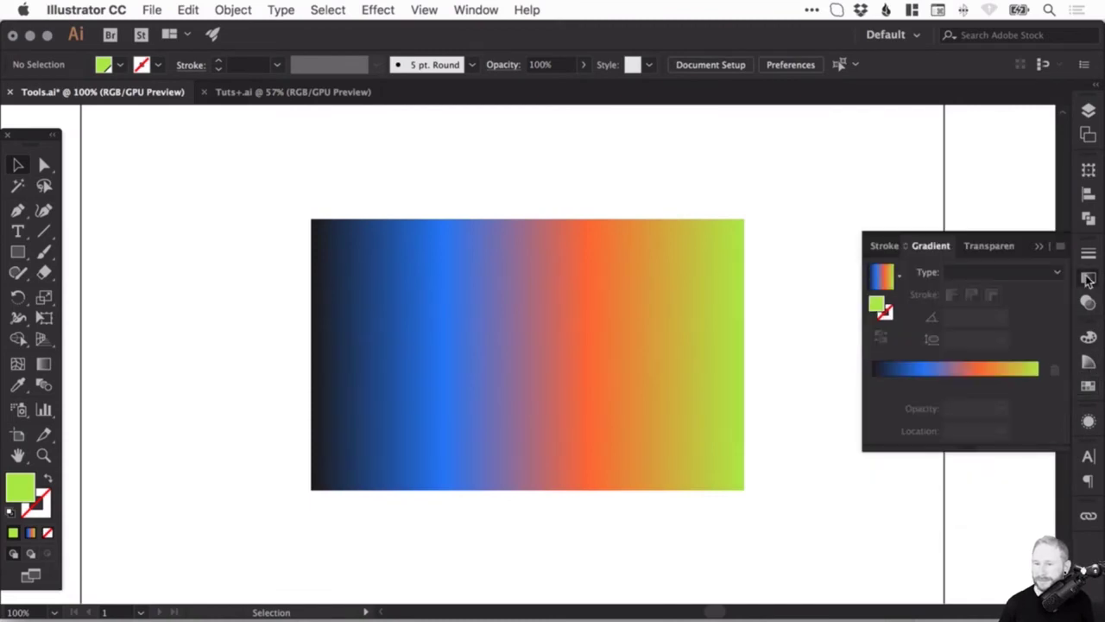
click(630, 250)
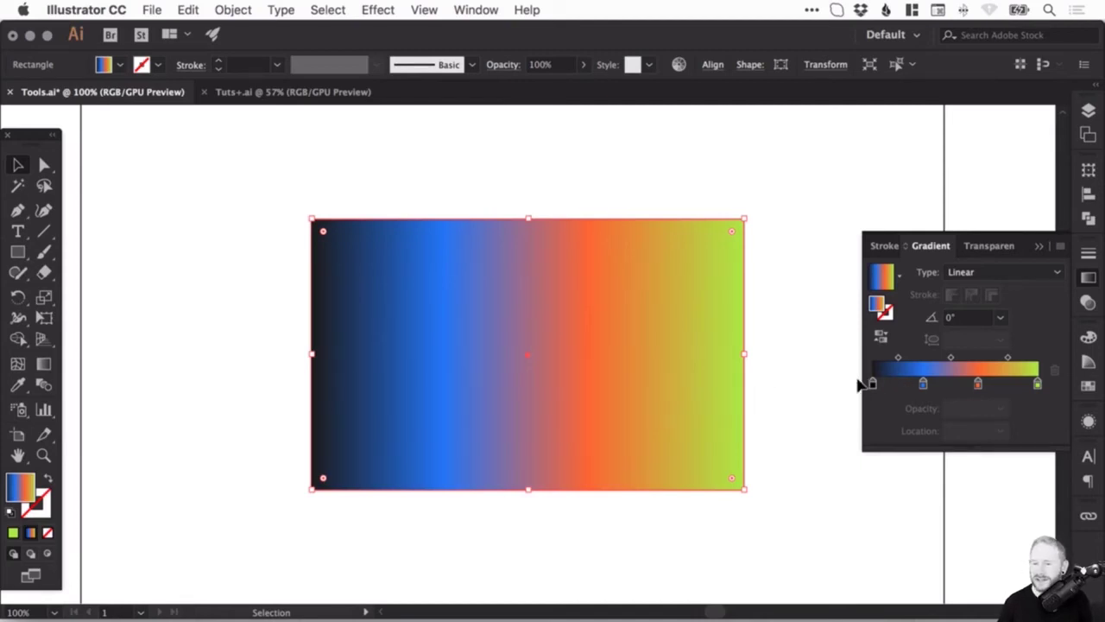
- Remove the black stop, move blue to 0% and orange to about 49.48%
drag(872, 388, 879, 494)
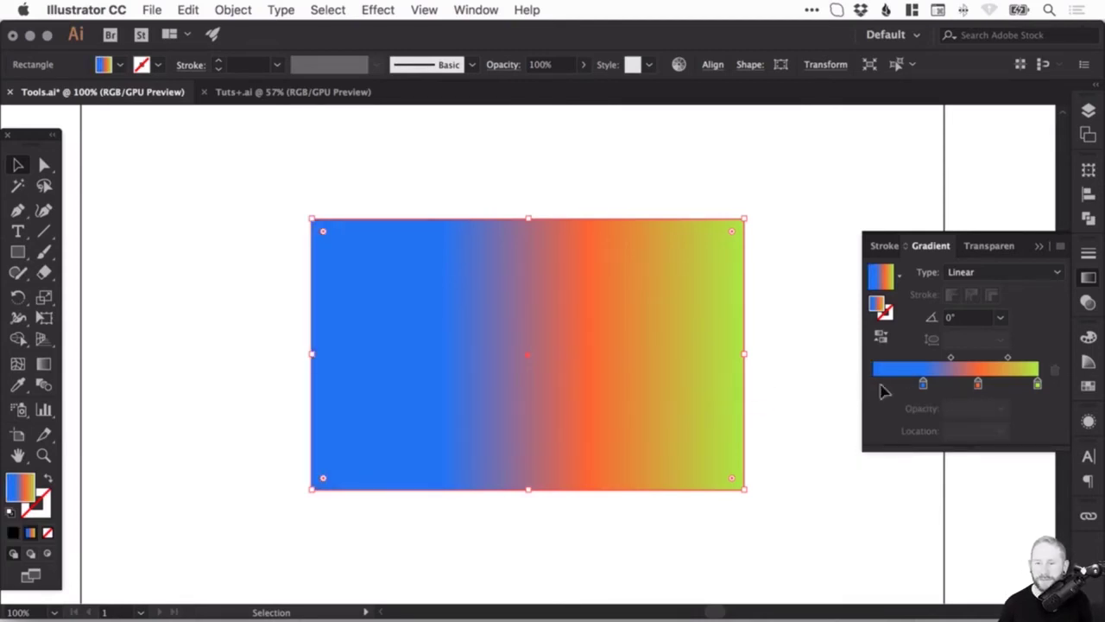
drag(924, 386, 868, 383)
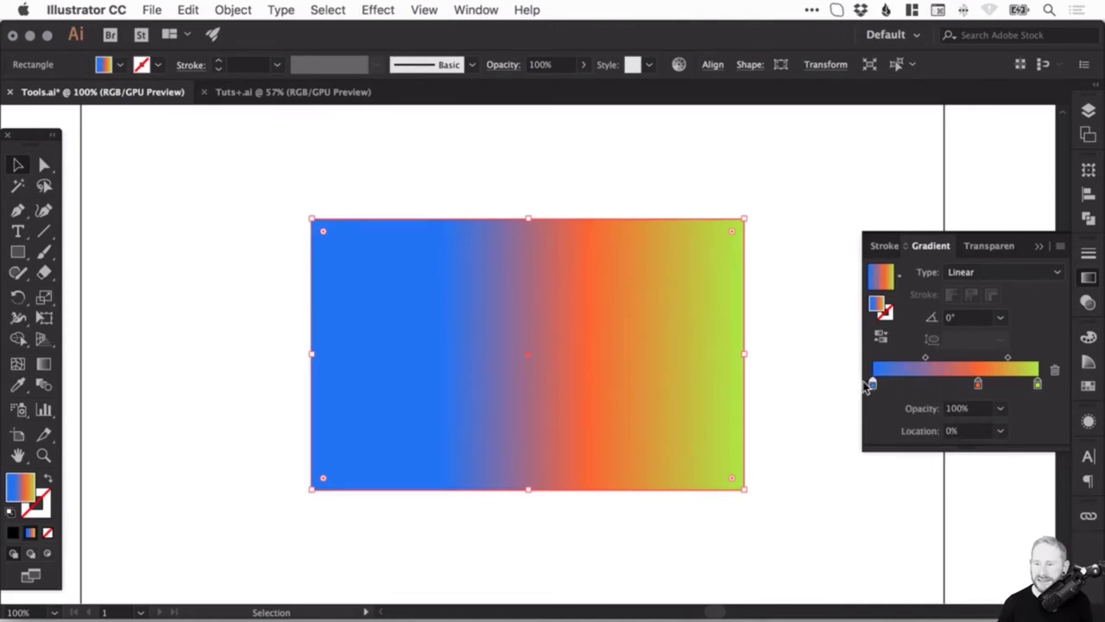
drag(979, 384, 955, 386)
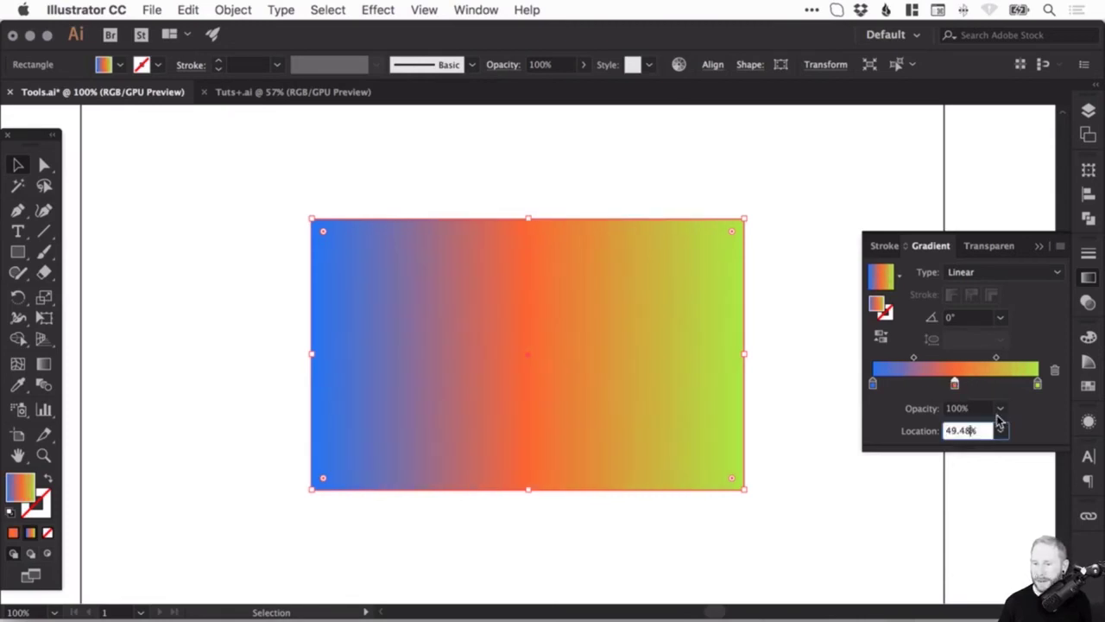
- Set the orange stop's location to 50%, trying 40% opacity but keeping it at 100%
text(50)
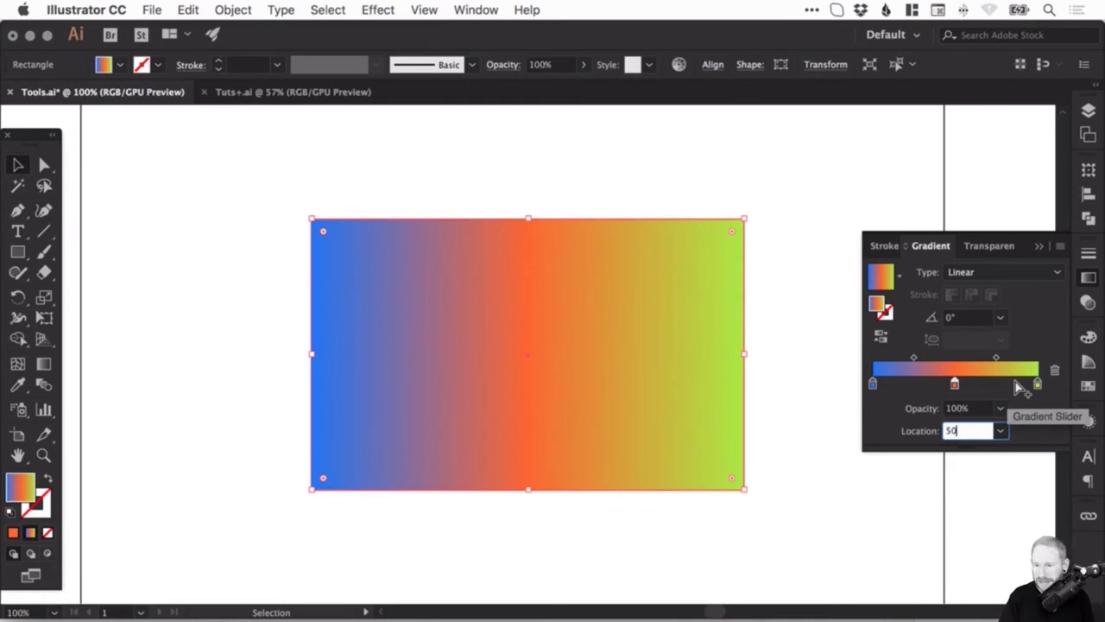
key(Return)
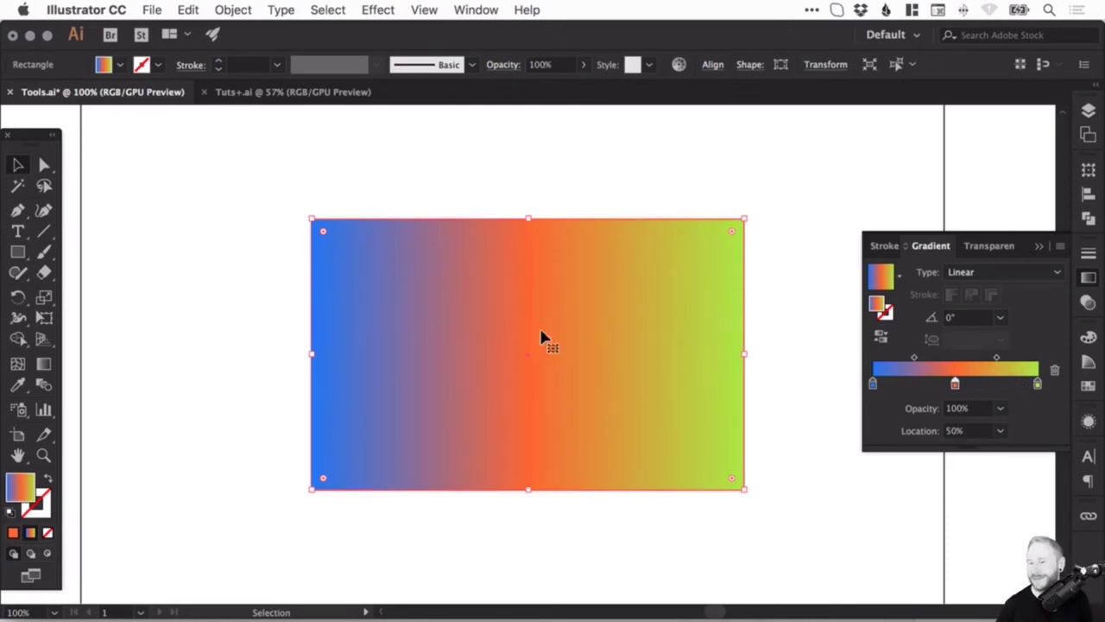
click(1000, 409)
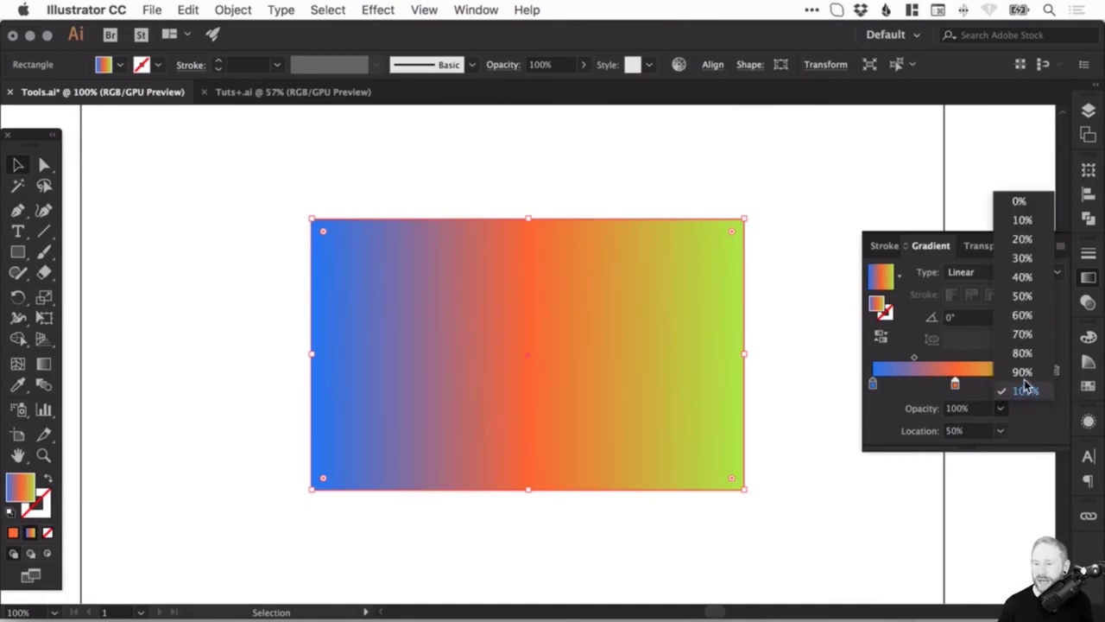
click(1022, 277)
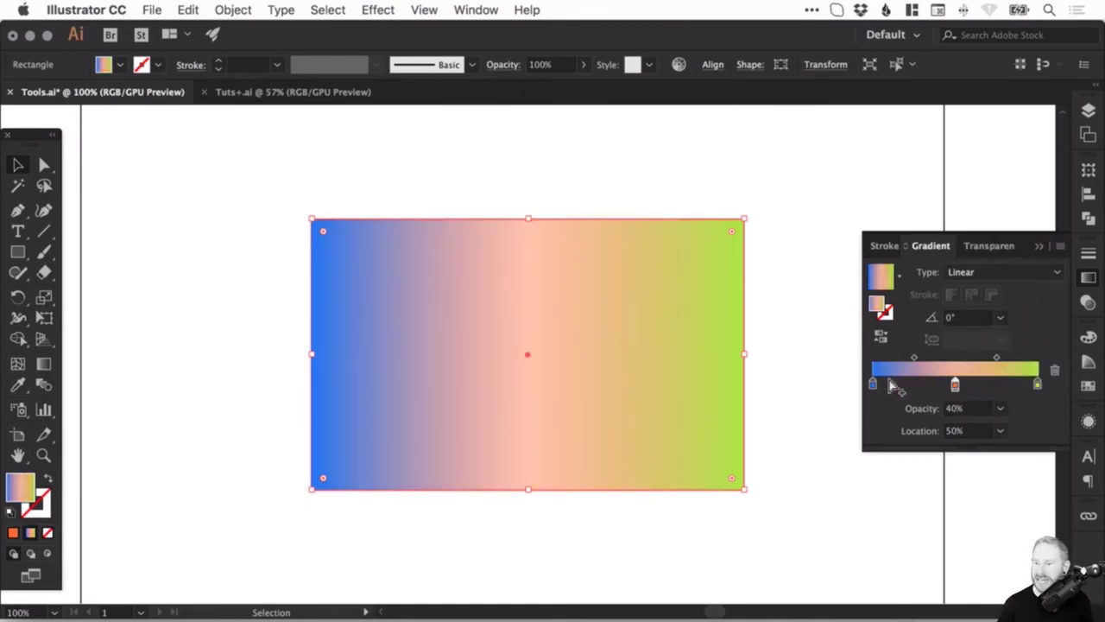
key(super+z)
click(957, 385)
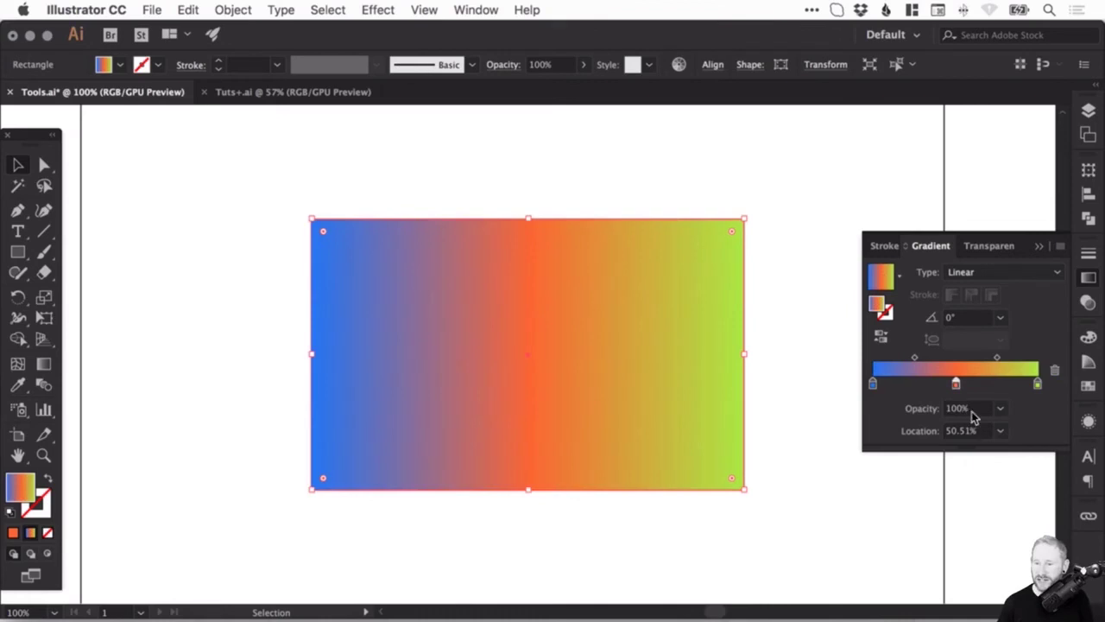
click(974, 411)
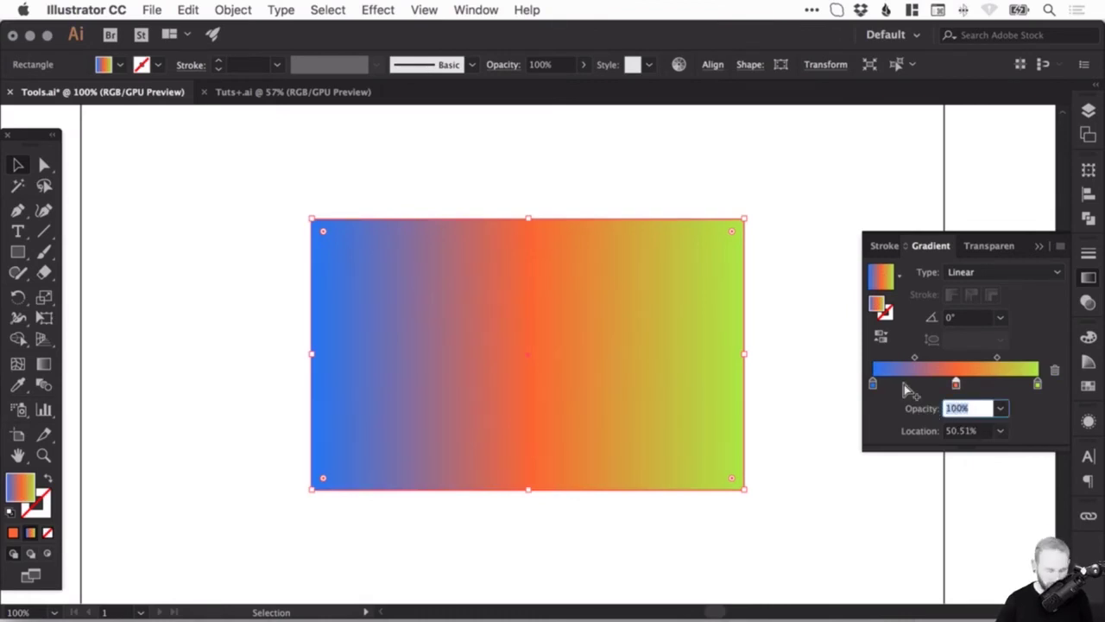
key(super+shift+z)
key(super+z)
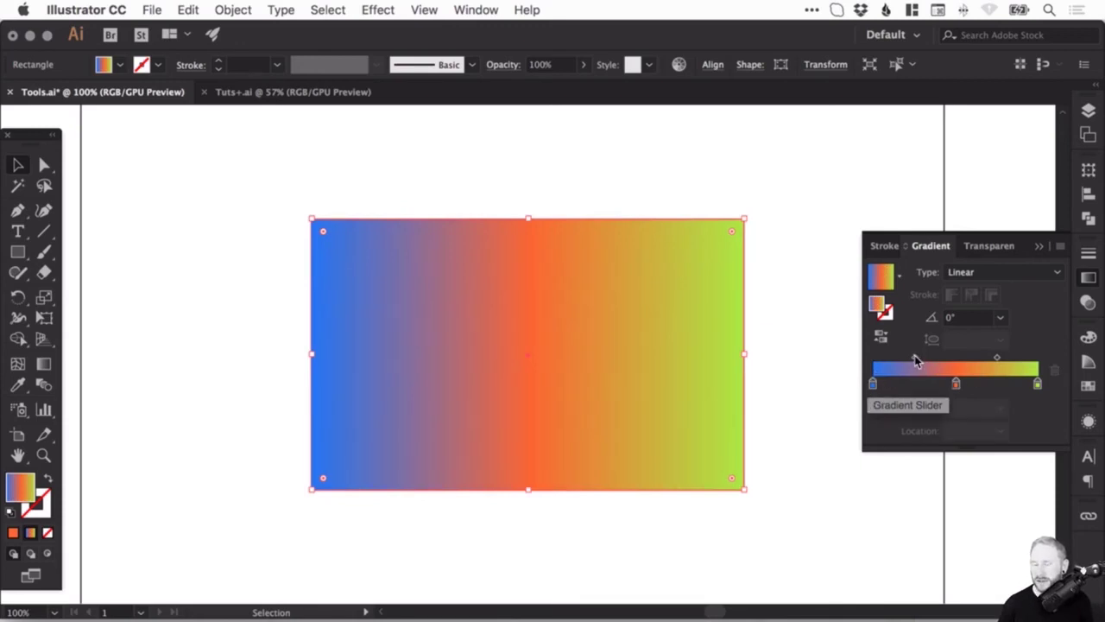
- Move the blue–orange midpoint toward blue and set the orange–green midpoint to 50%
mouse_move(918, 361)
mouse_down()
mouse_move(893, 362)
mouse_move(927, 361)
mouse_move(909, 357)
mouse_up()
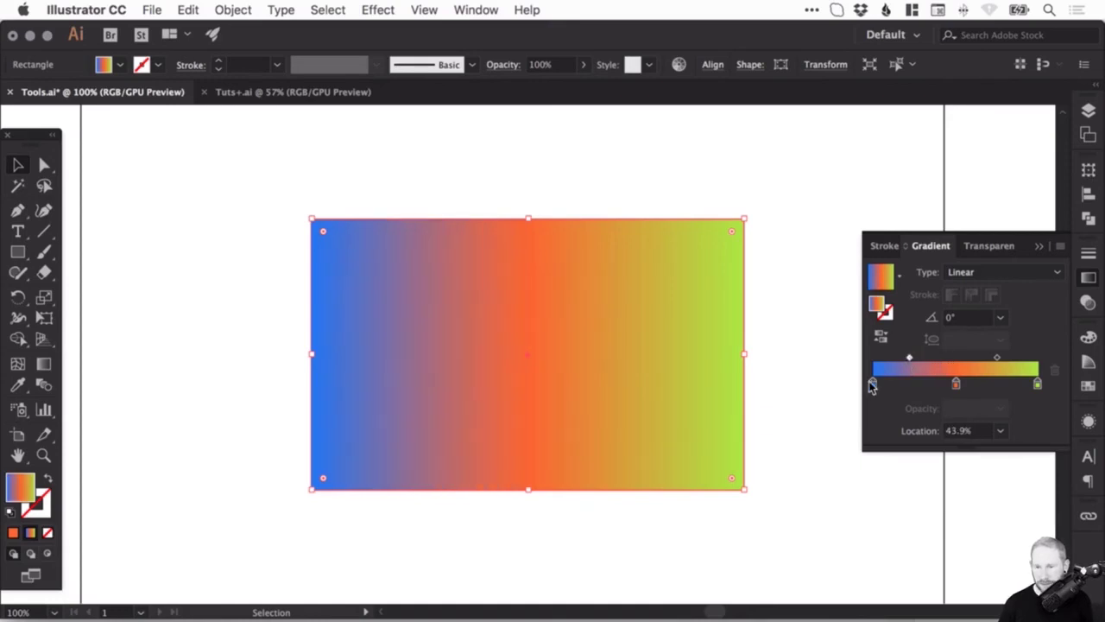
click(910, 358)
drag(909, 359, 882, 363)
mouse_move(997, 358)
mouse_down()
mouse_move(974, 360)
mouse_move(1014, 358)
mouse_up()
mouse_move(890, 363)
mouse_down()
mouse_move(933, 358)
mouse_move(904, 358)
mouse_up()
mouse_move(1014, 358)
mouse_down()
mouse_move(964, 360)
mouse_move(999, 360)
mouse_up()
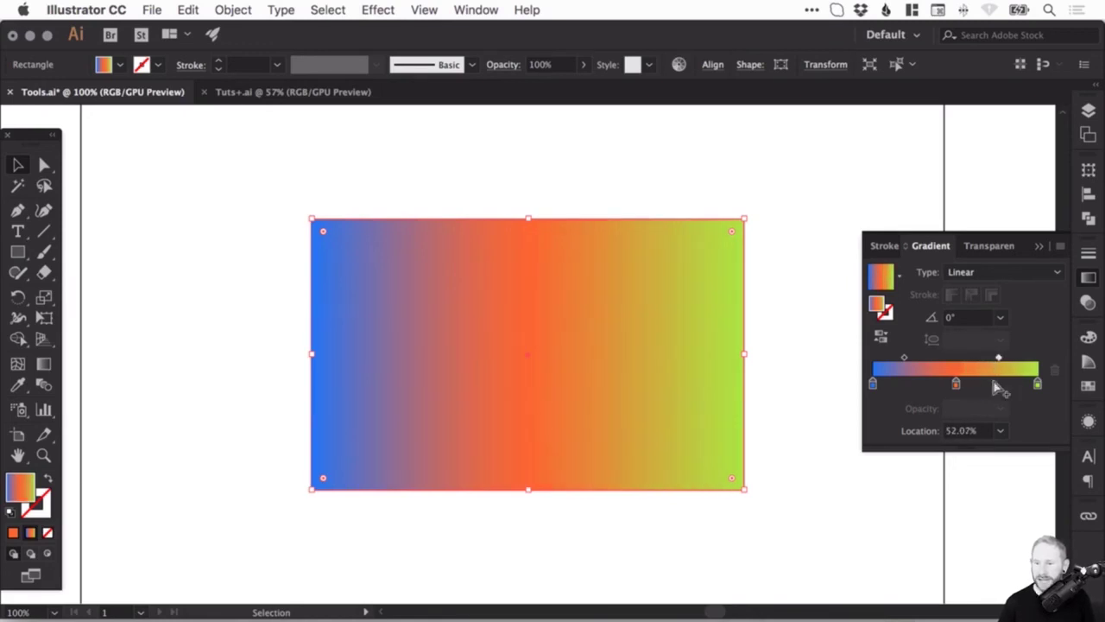
click(974, 428)
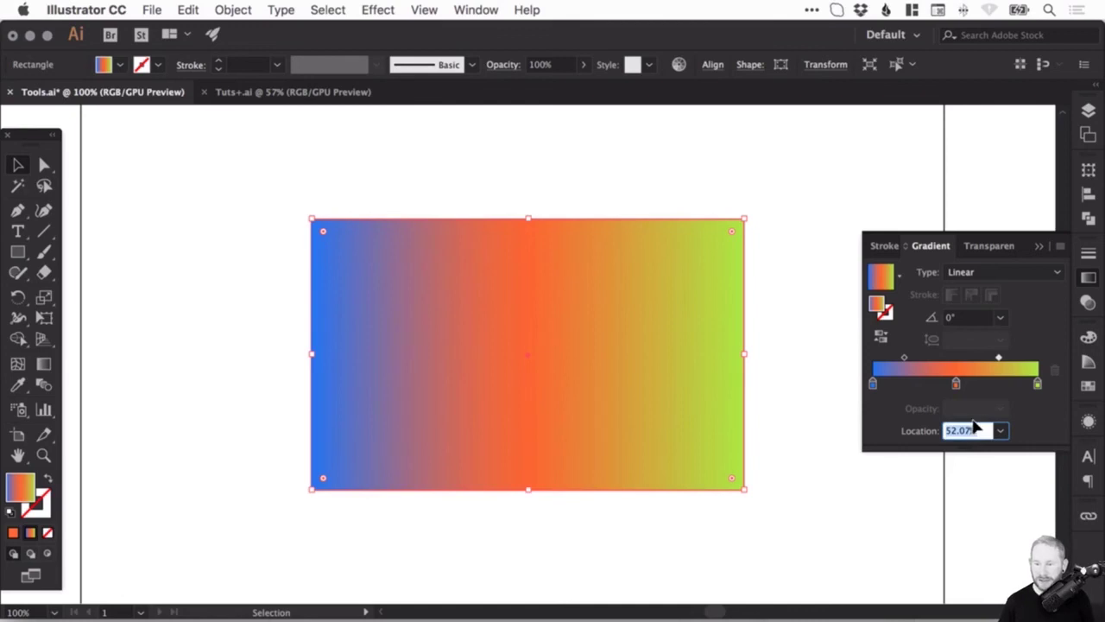
text(50)
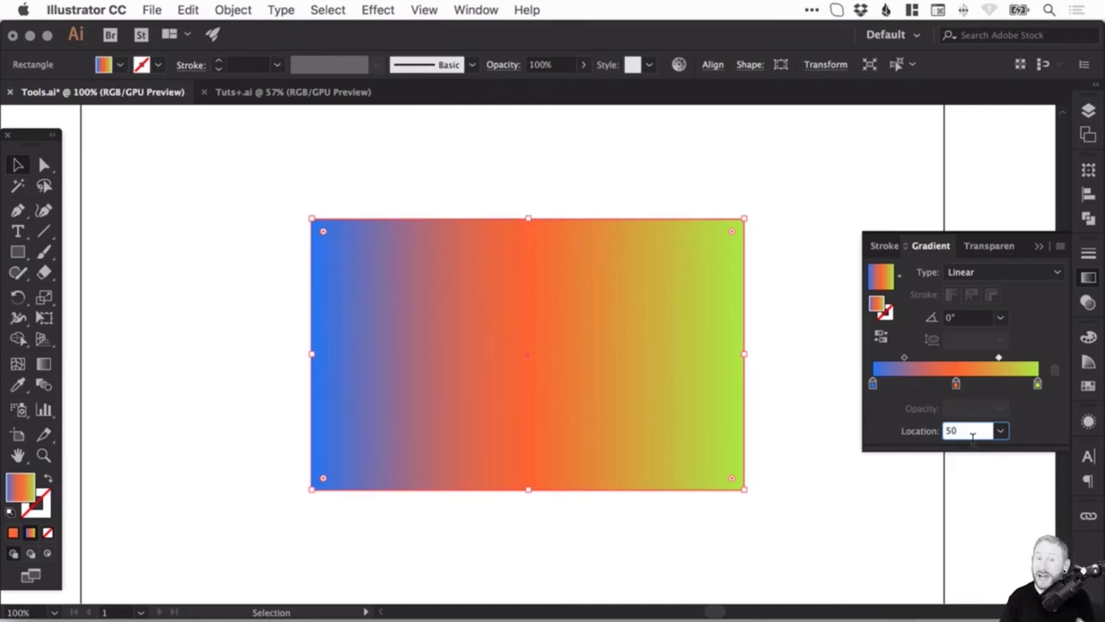
key(Return)
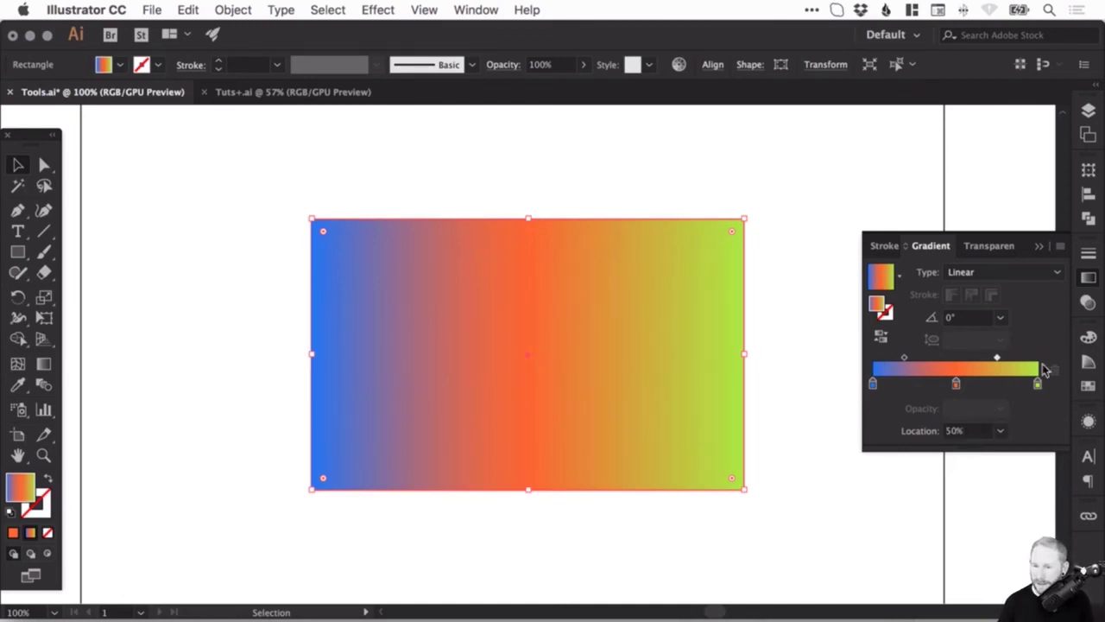